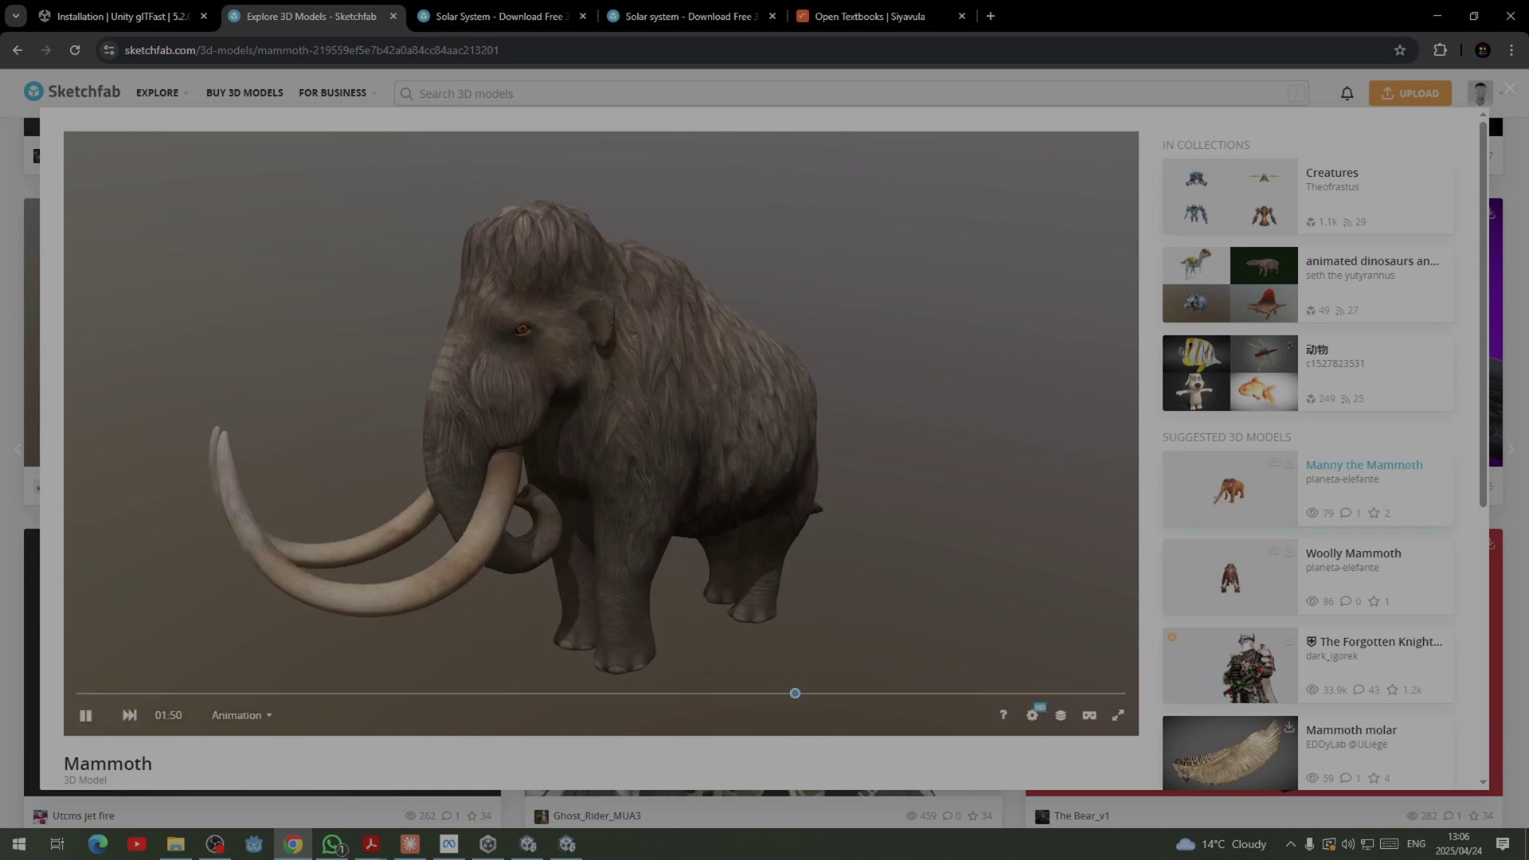
Step: Open the Mammoth model's Download dialog and find the 5MB GLB option
scroll(764, 446, "down", 3)
left_click(132, 622)
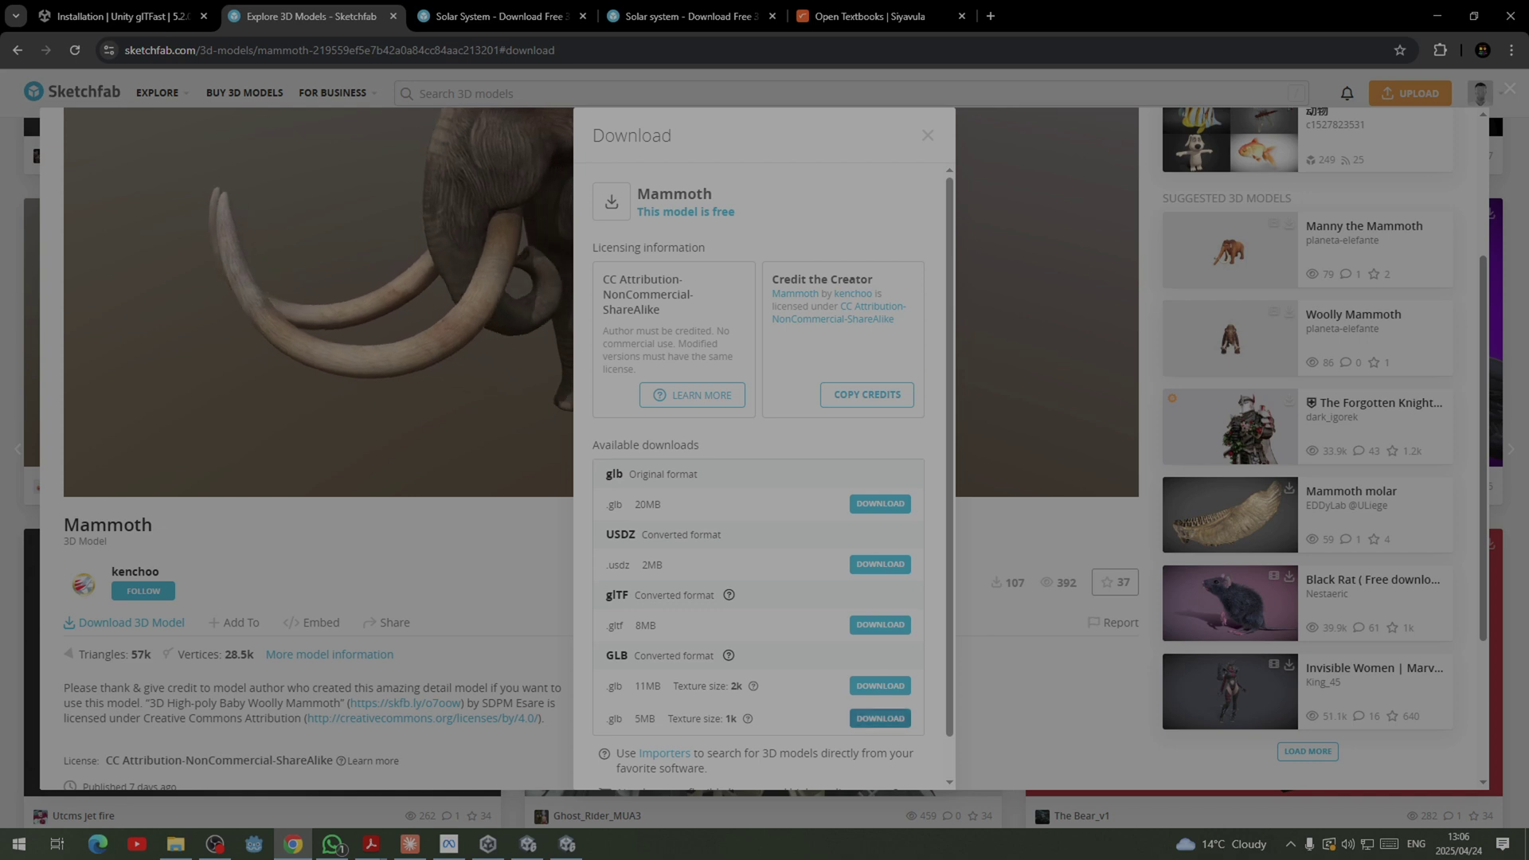
left_click_drag(634, 718, 679, 719)
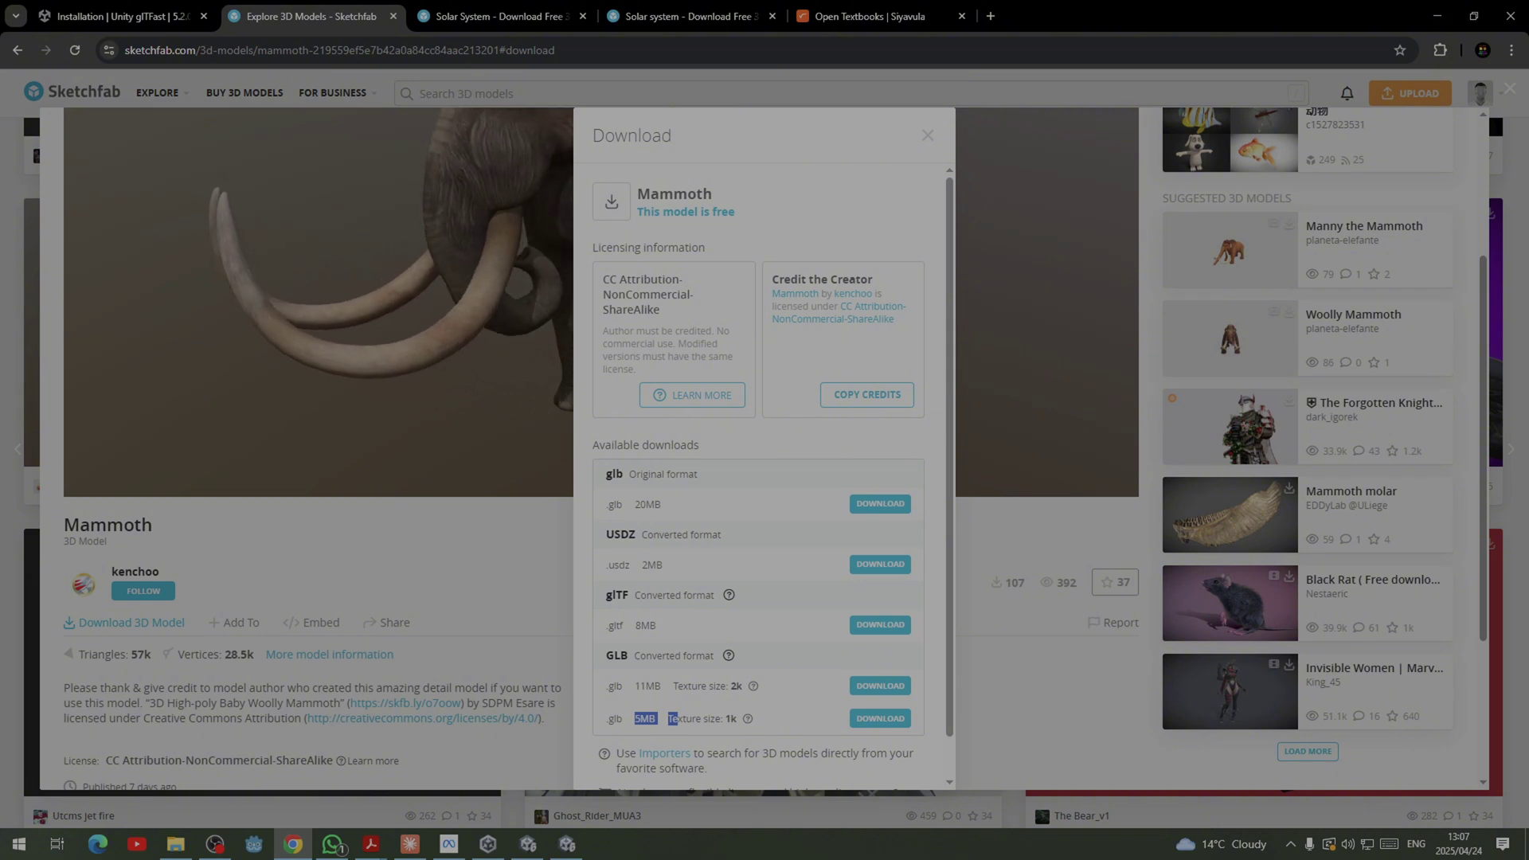
Step: Download the GLB 5MB (1k texture) version, saving mammoth.glb (5.9 MB)
left_click(669, 719)
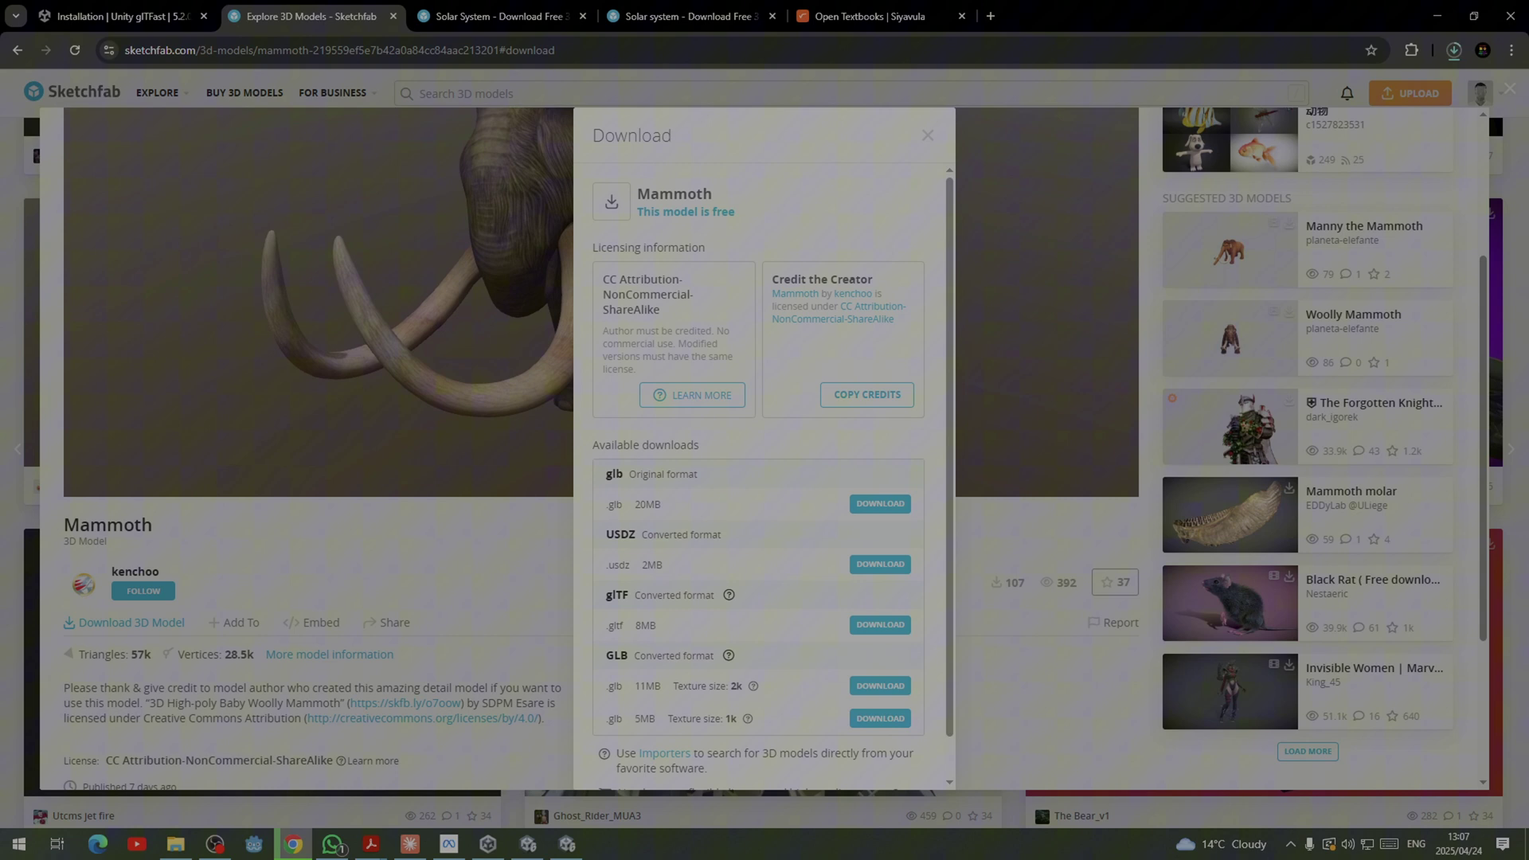
mouse_move(567, 844)
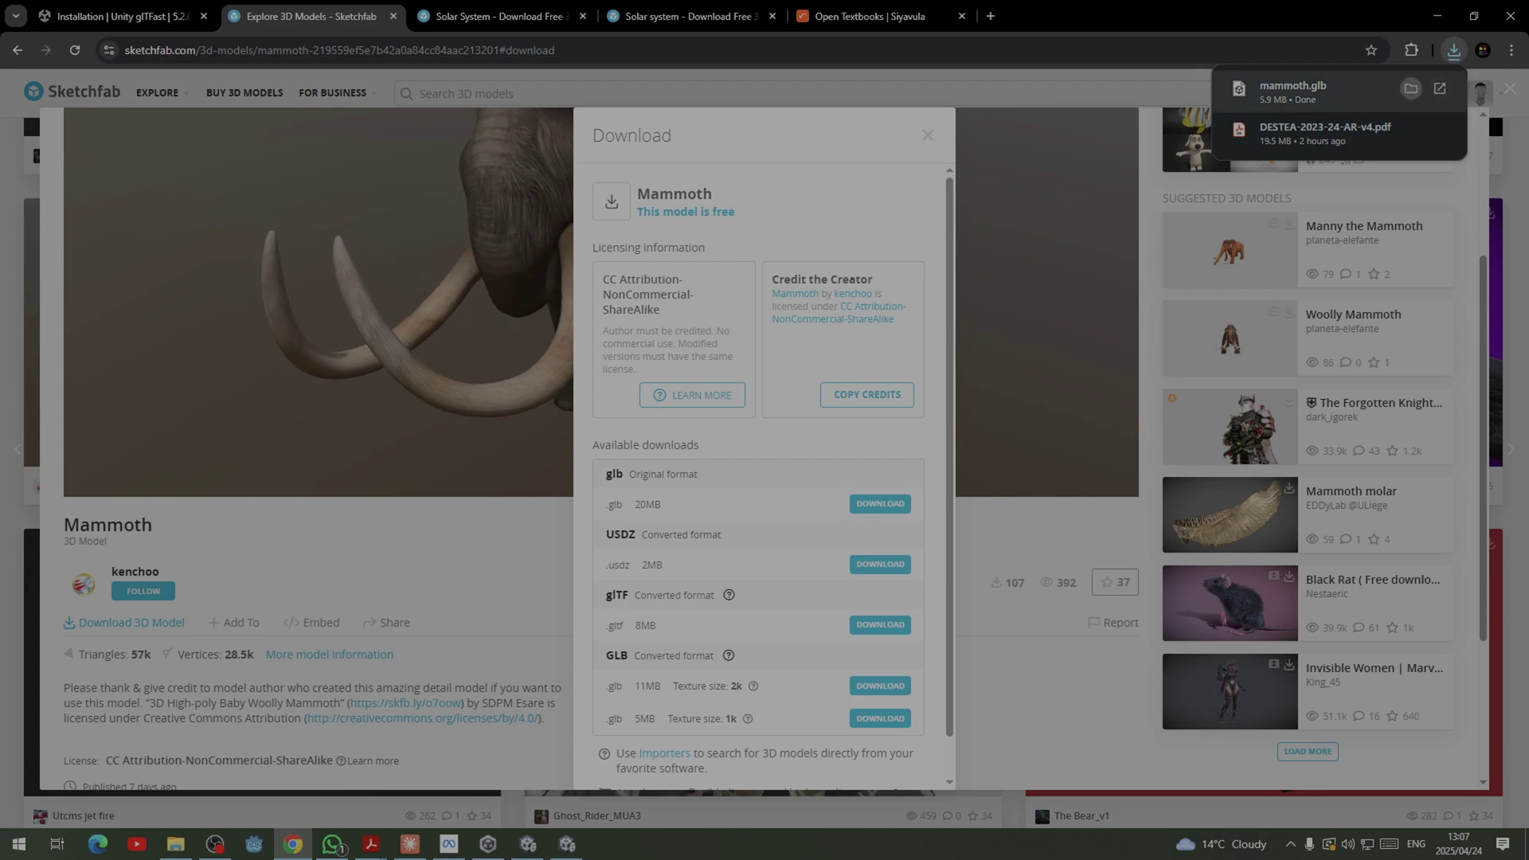
Step: Move mammoth.glb from the Downloads folder into the Unity project's Assets panel
left_click(1438, 90)
left_click(567, 844)
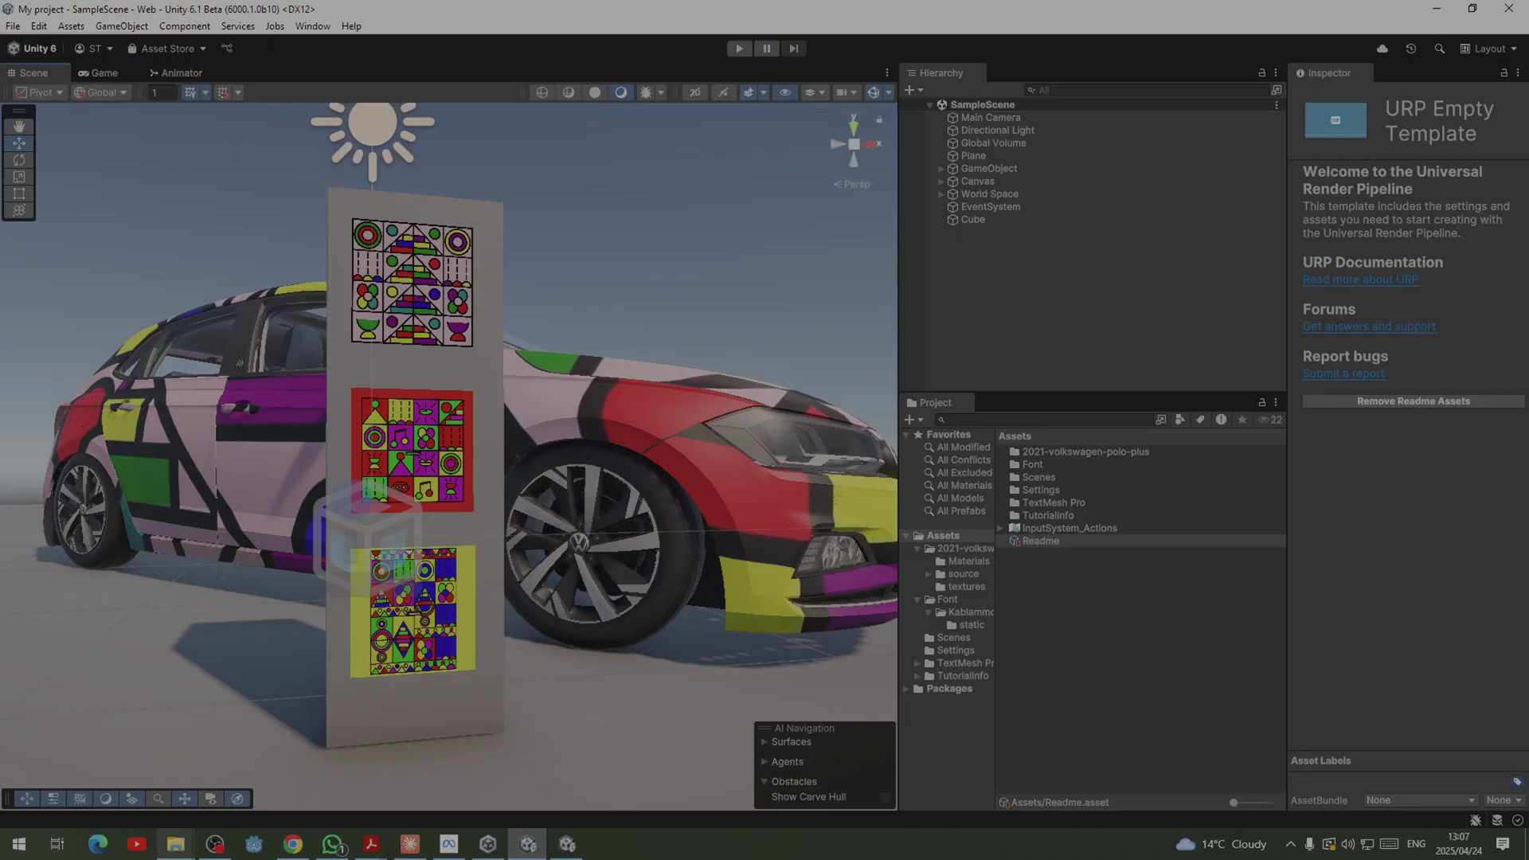
mouse_move(175, 845)
left_click(239, 769)
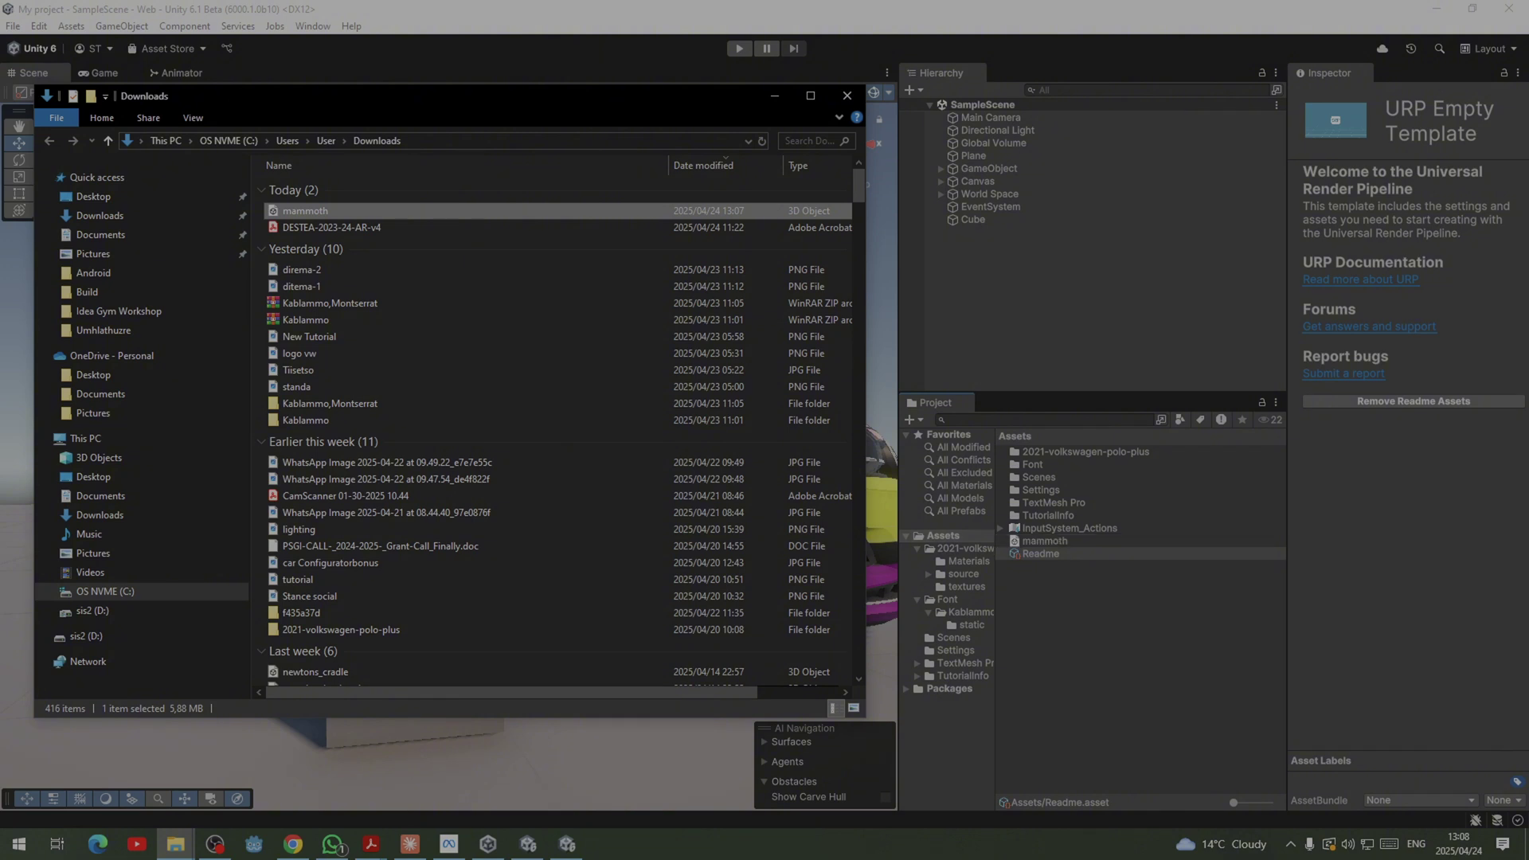
key("alt+Tab")
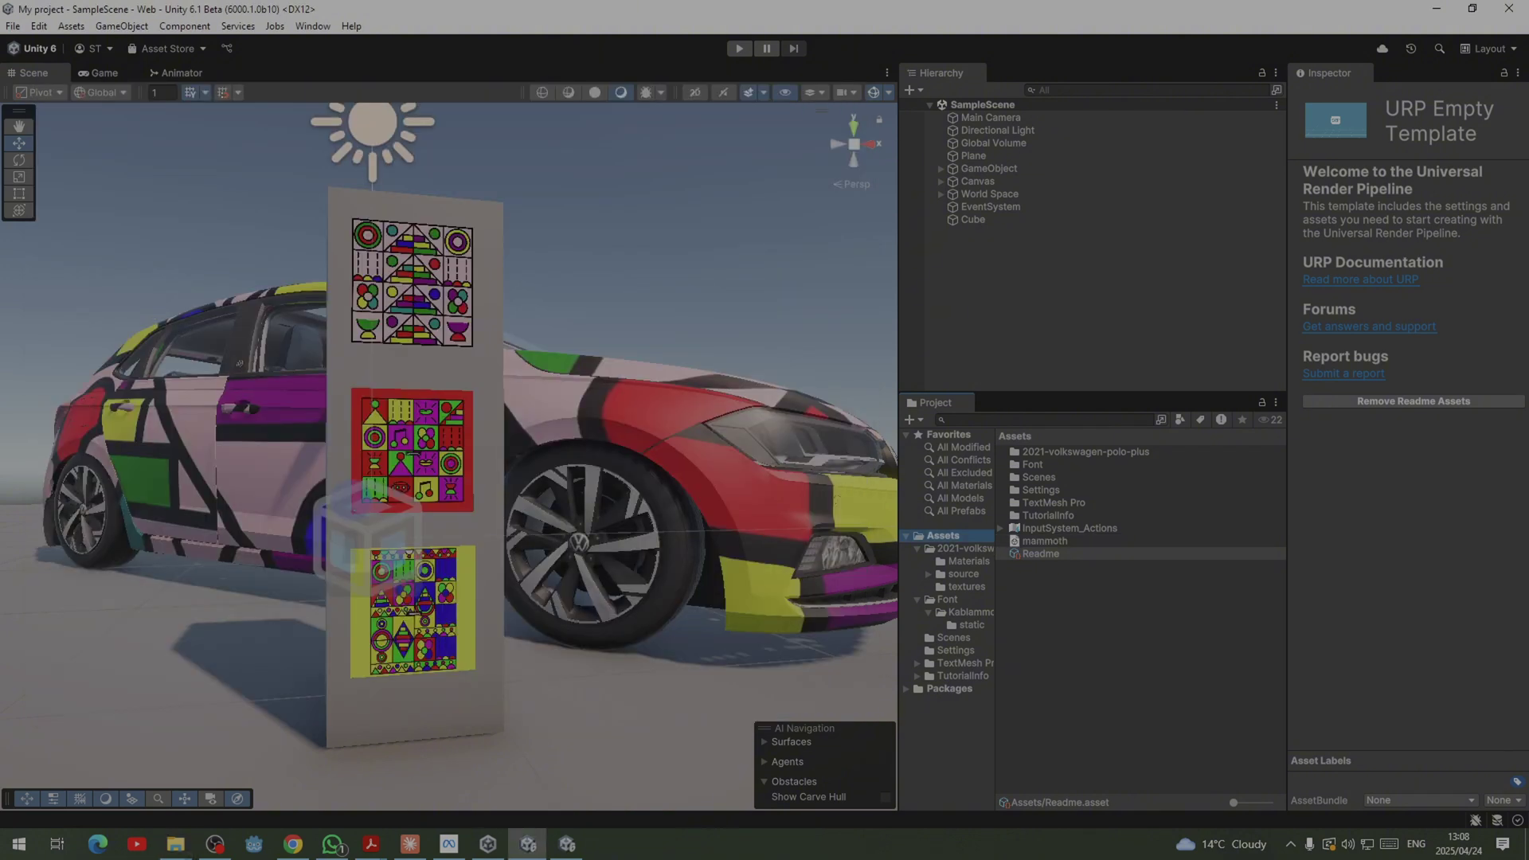
Step: Inspect the mammoth asset, shown only as a Default Asset, then go back to Sketchfab
left_click(1045, 541)
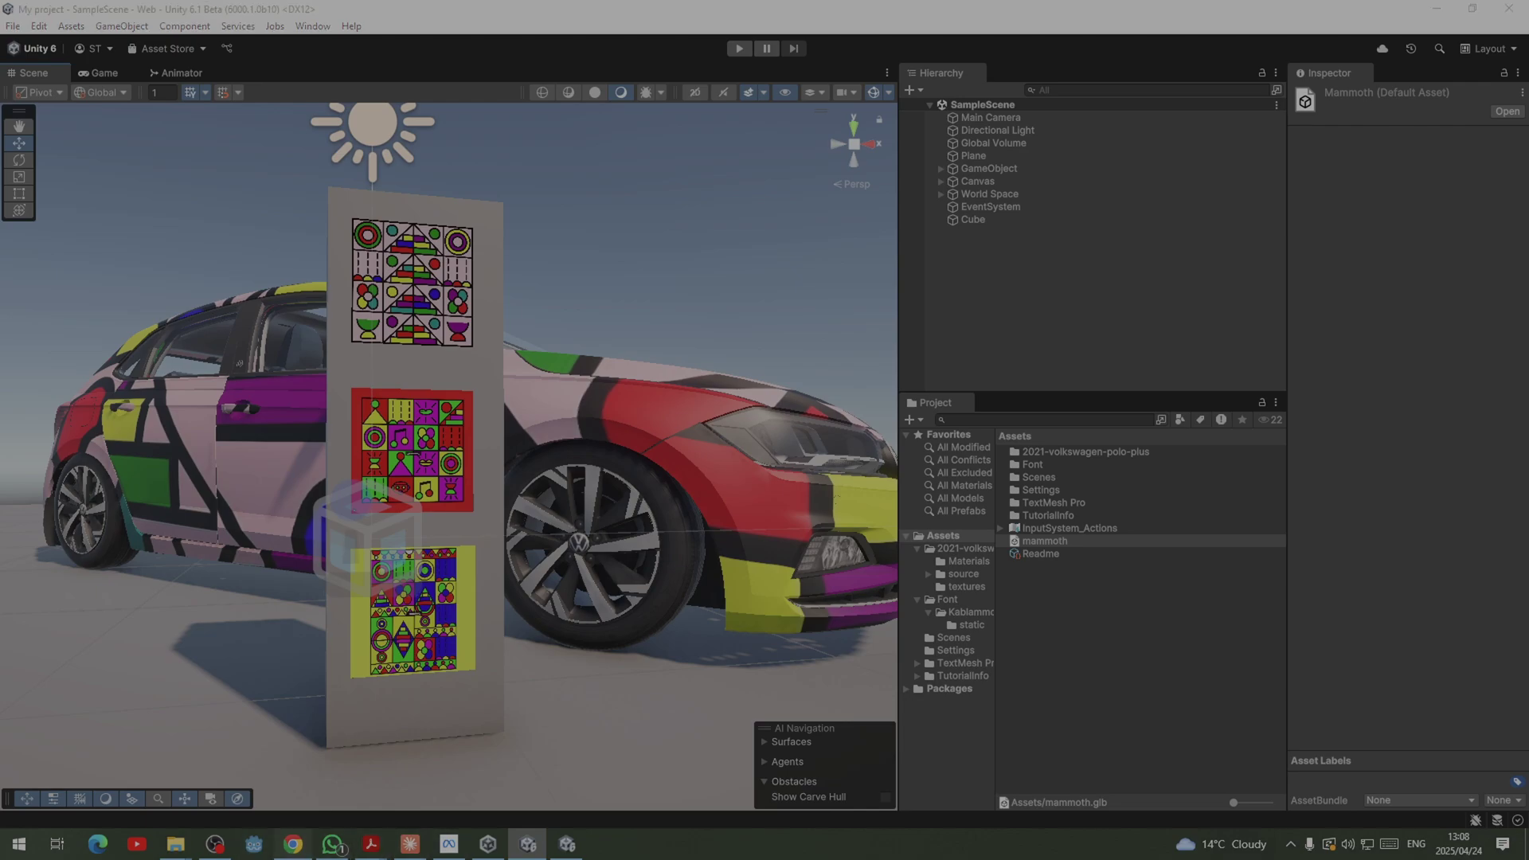
left_click(293, 843)
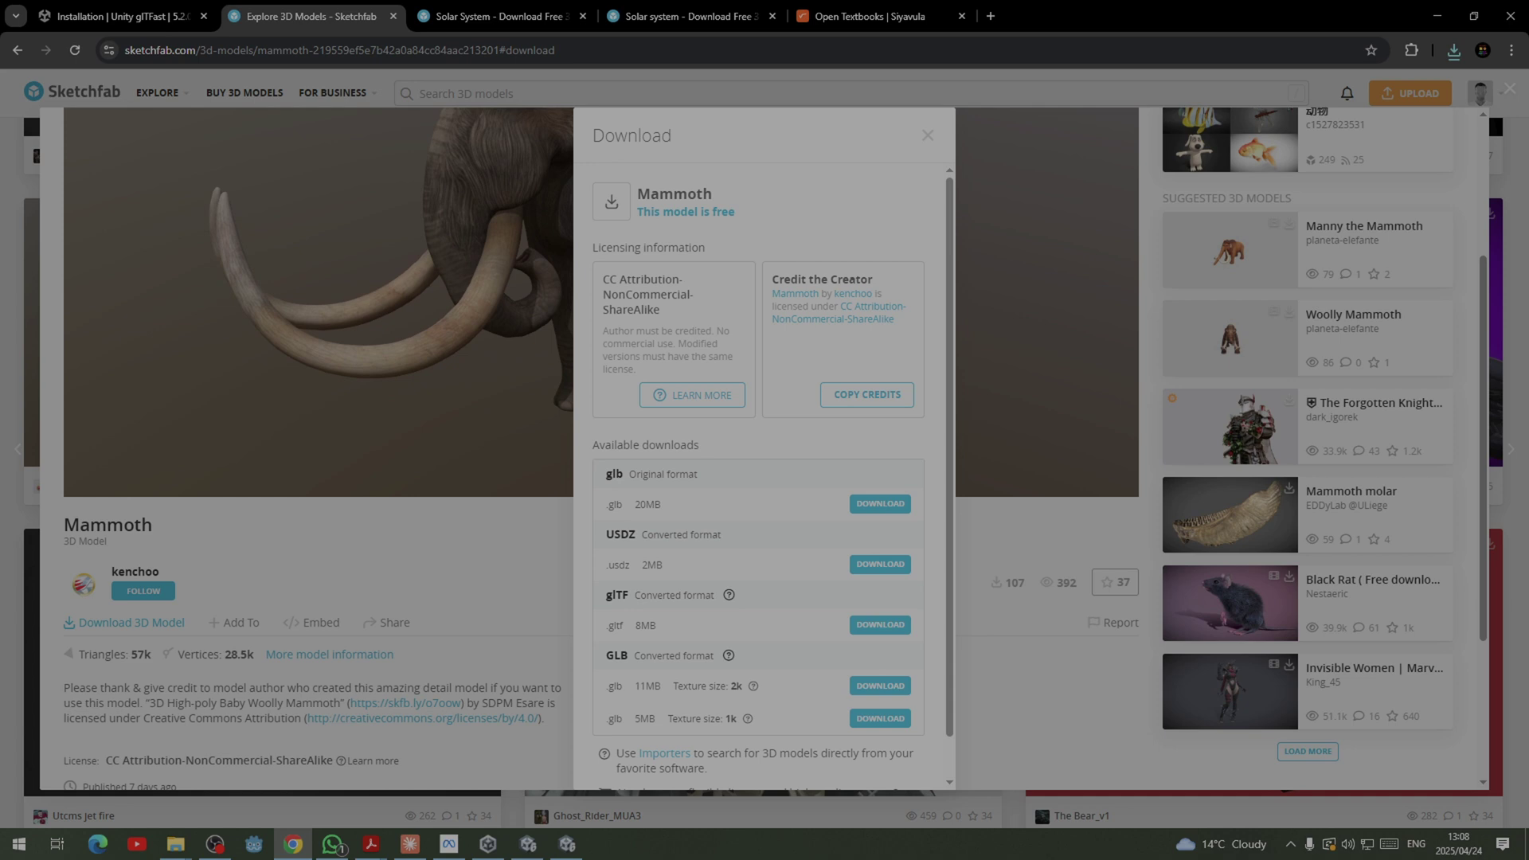
Step: Switch to the 'Installation | Unity glTFast' documentation tab
key("ctrl+shift+Tab")
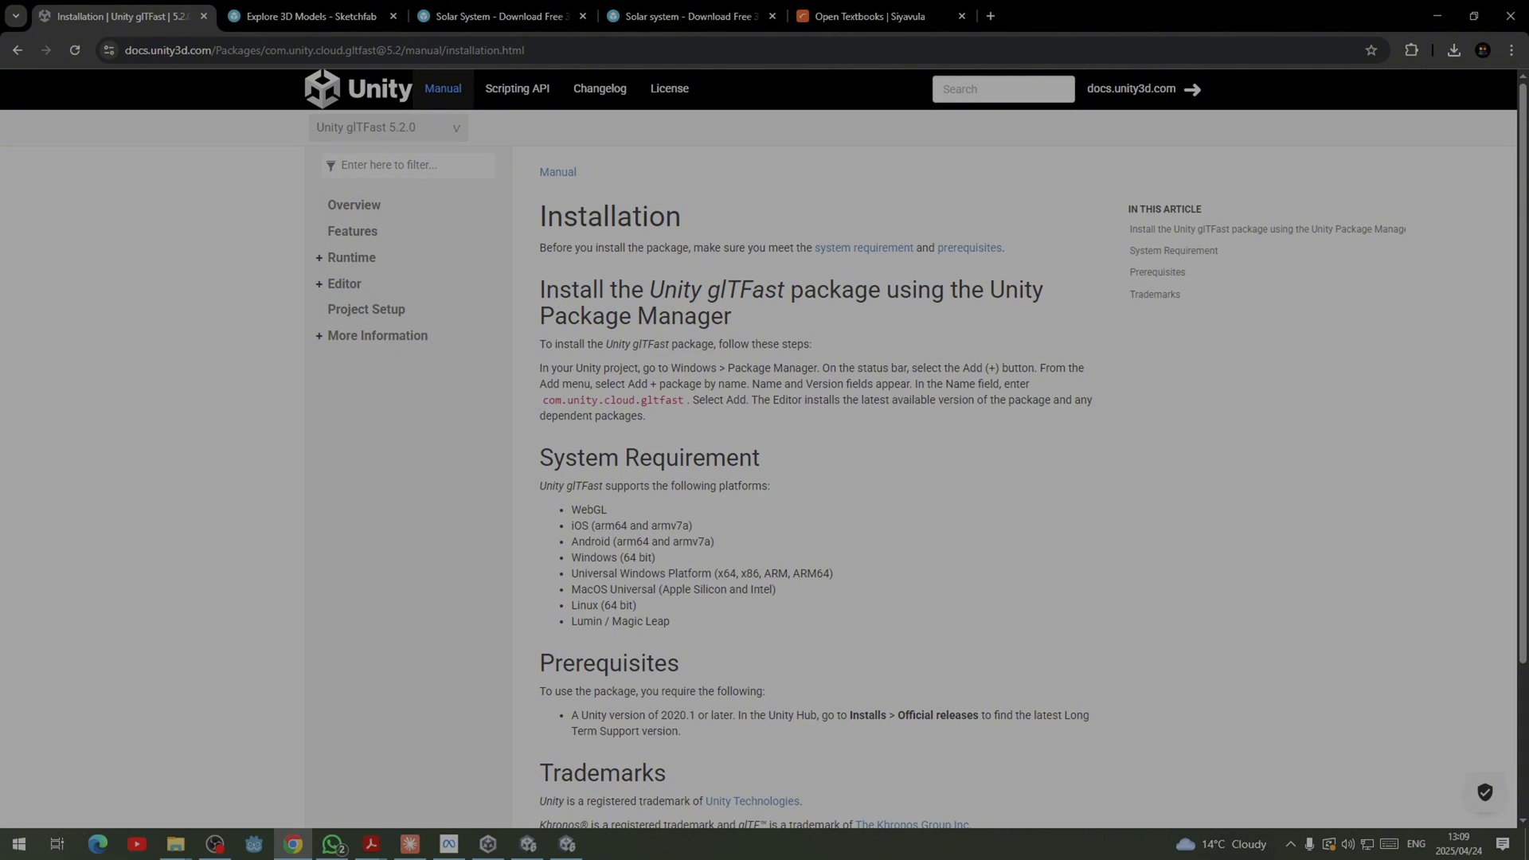
Step: Copy 'com.unity.cloud.gltfast' from the docs and return to the car-scene Unity project
left_click_drag(651, 290, 881, 289)
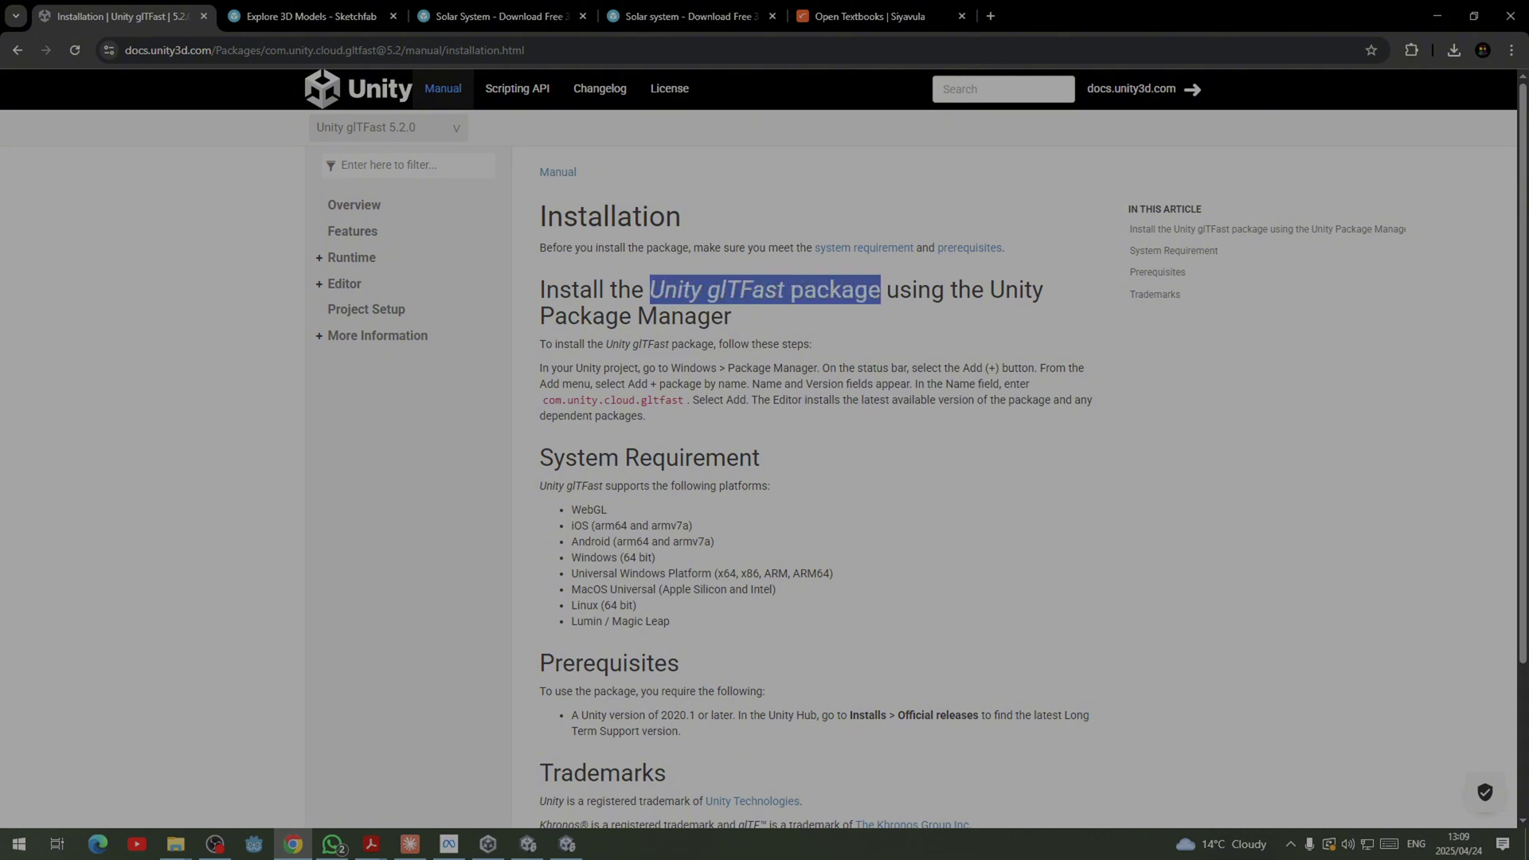
left_click_drag(543, 400, 684, 400)
right_click(666, 401)
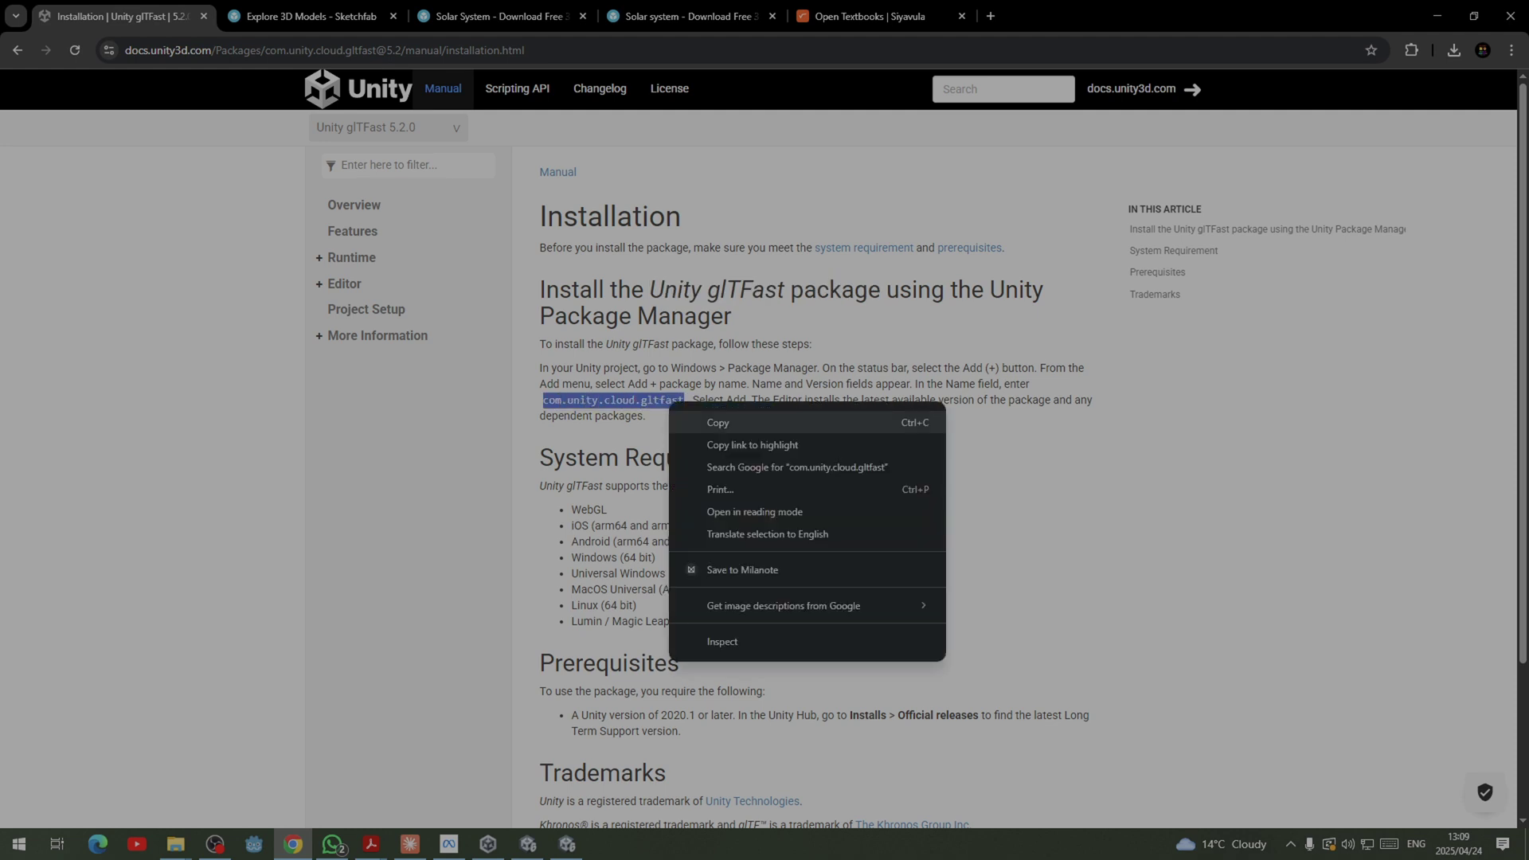
left_click(701, 421)
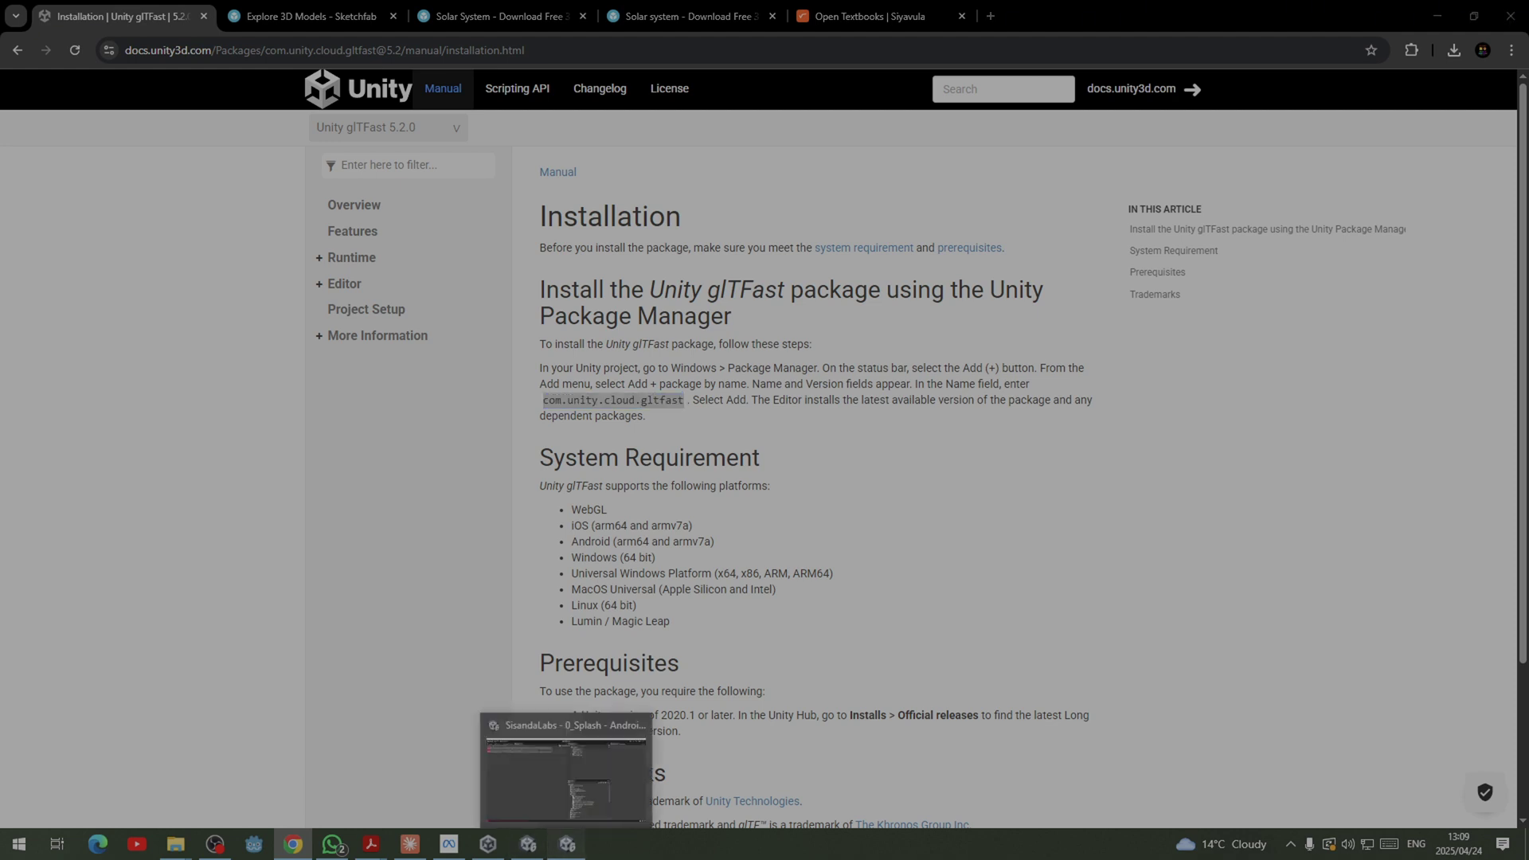
left_click(528, 845)
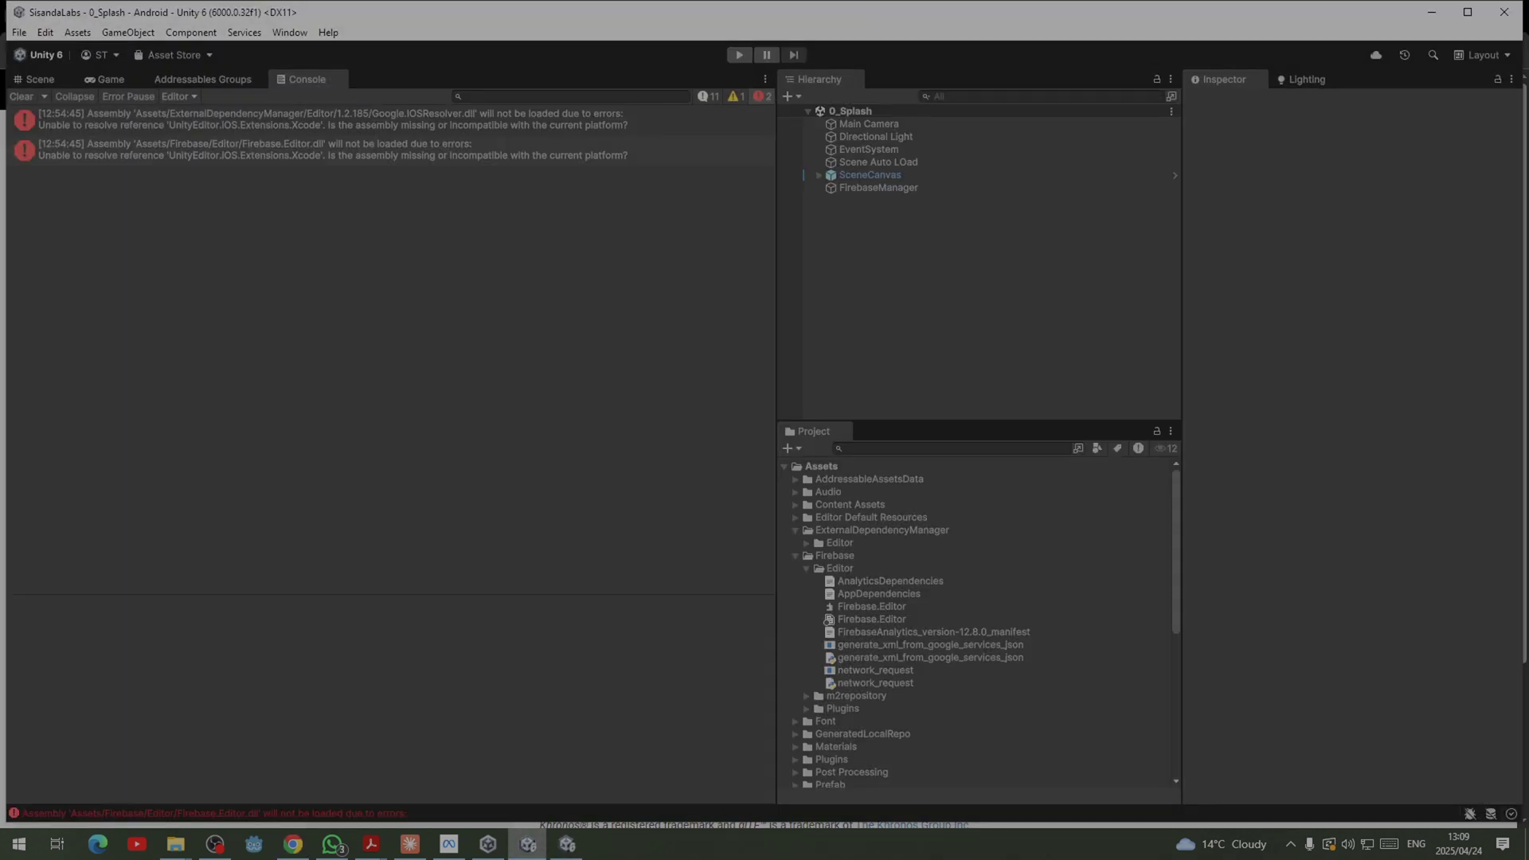
left_click(566, 844)
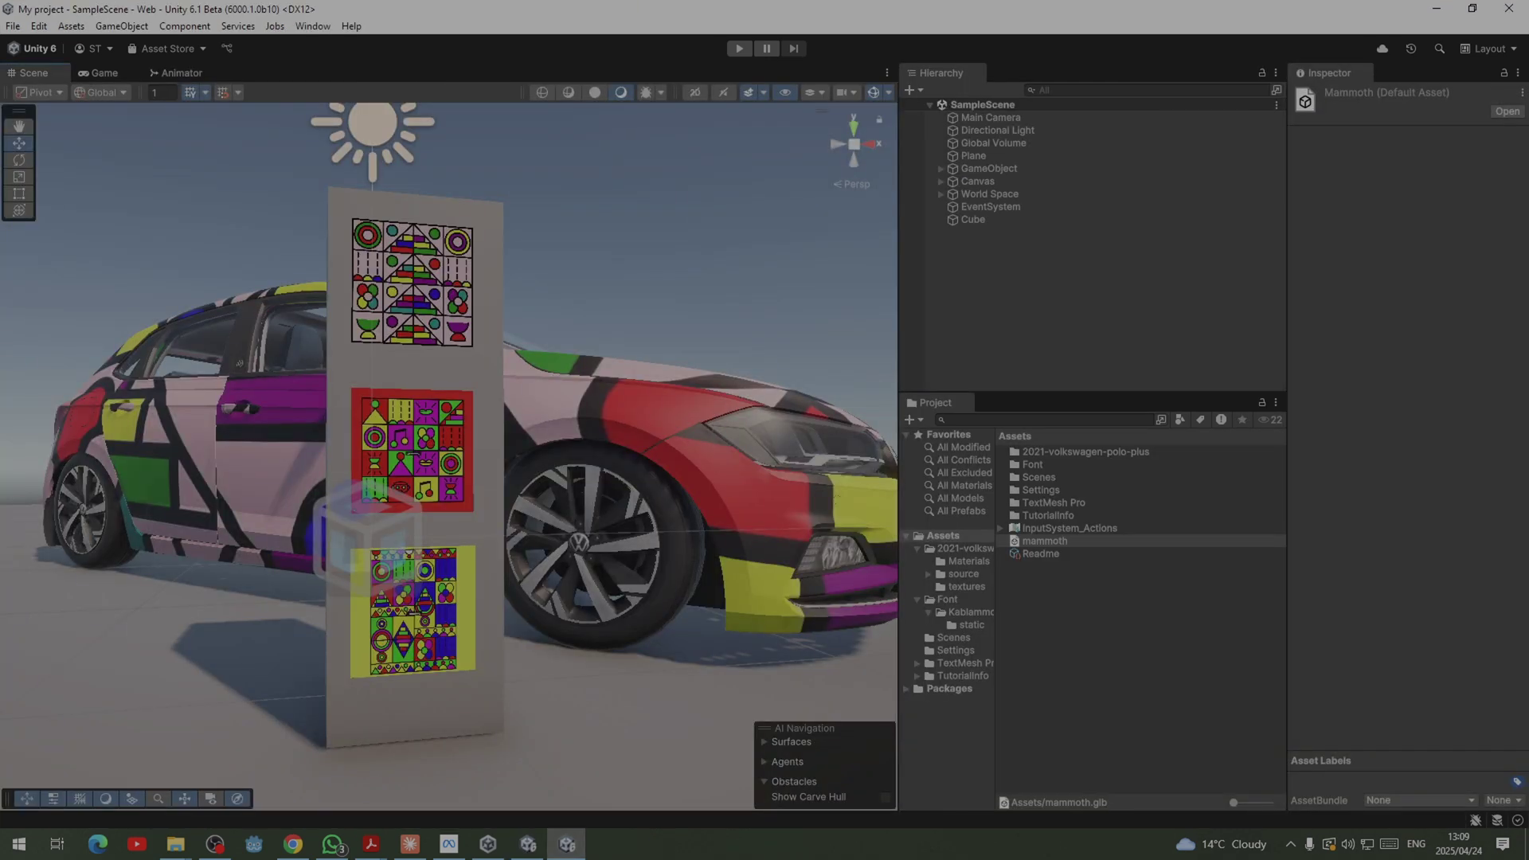
Step: Open the Package Manager from the Window > Package Management menu
left_click(312, 26)
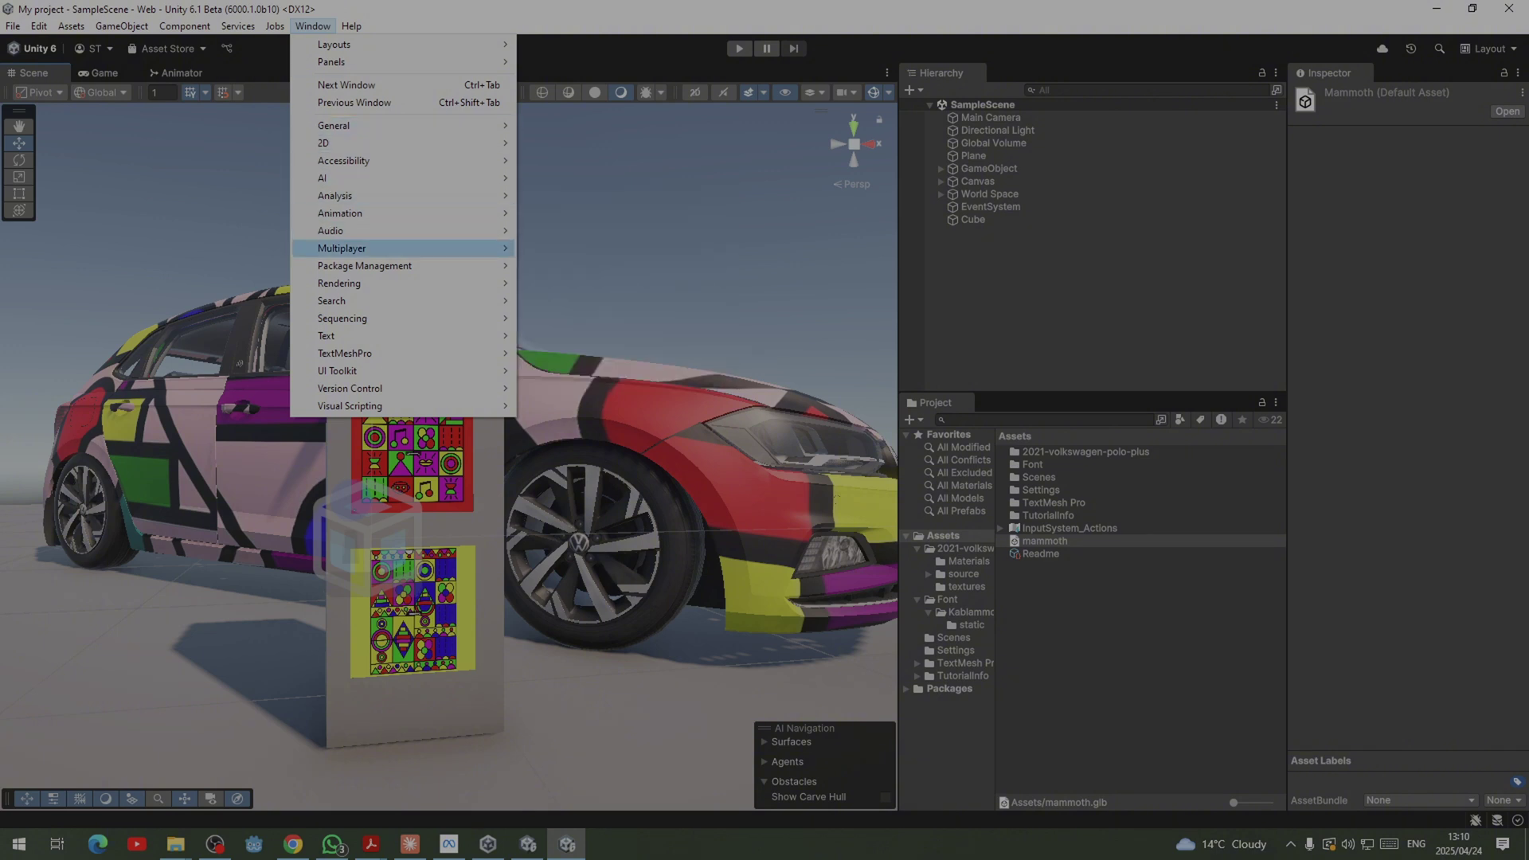
mouse_move(365, 265)
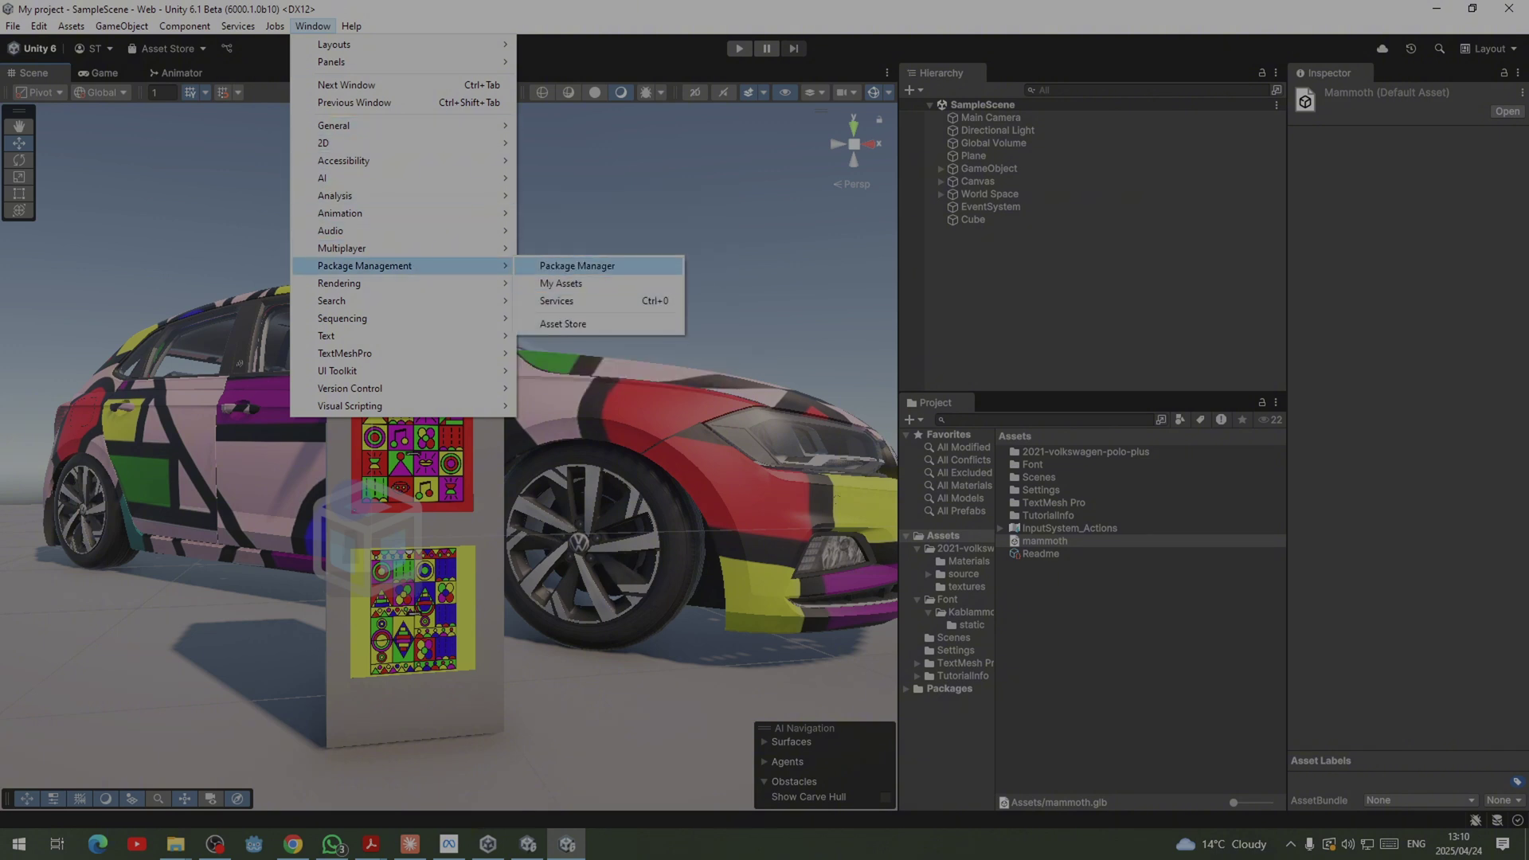
left_click(577, 265)
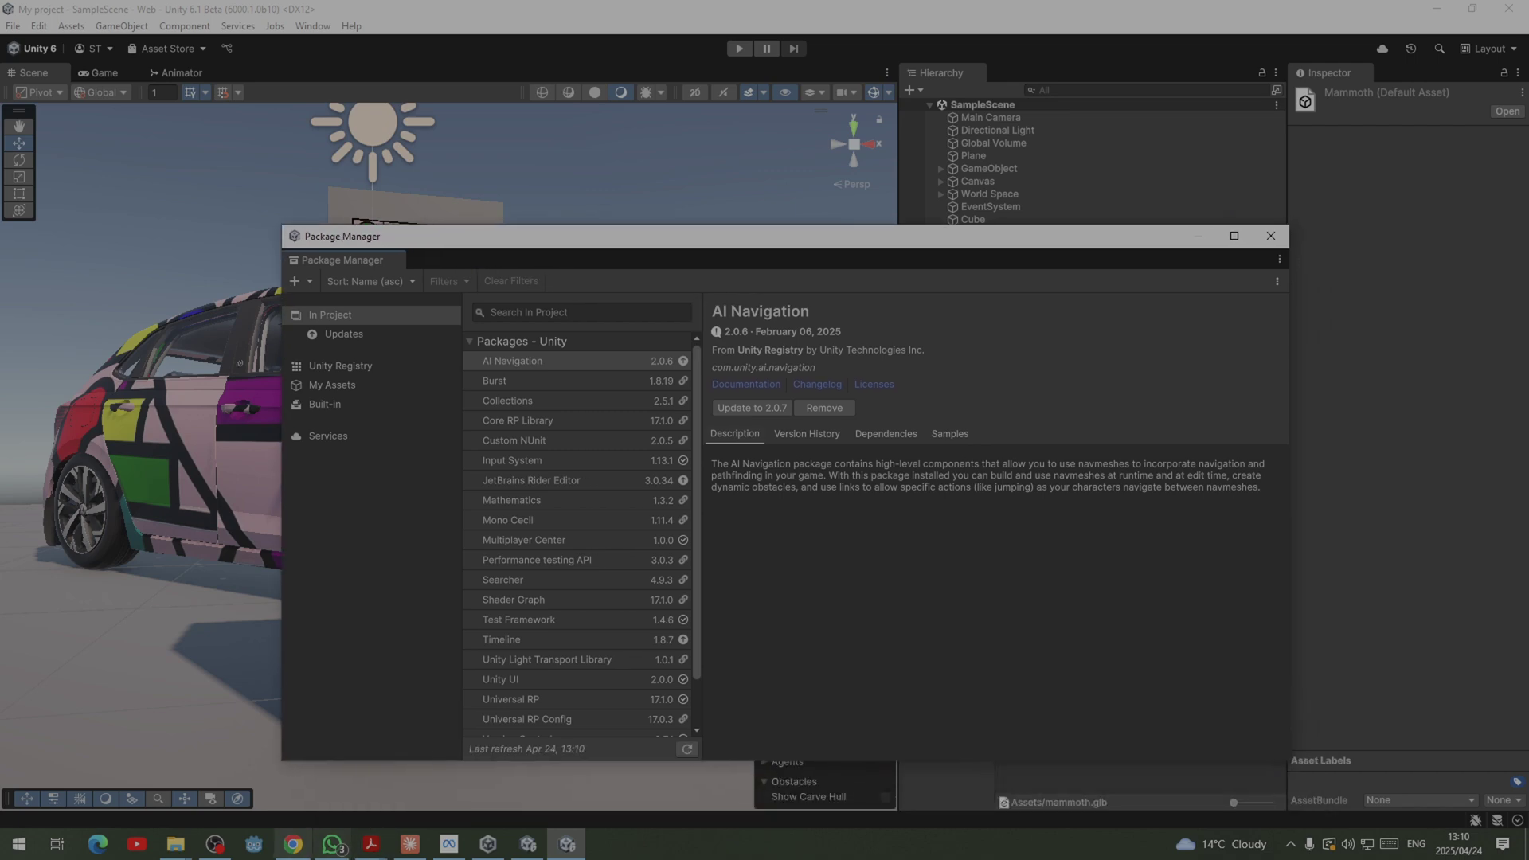
left_click(293, 844)
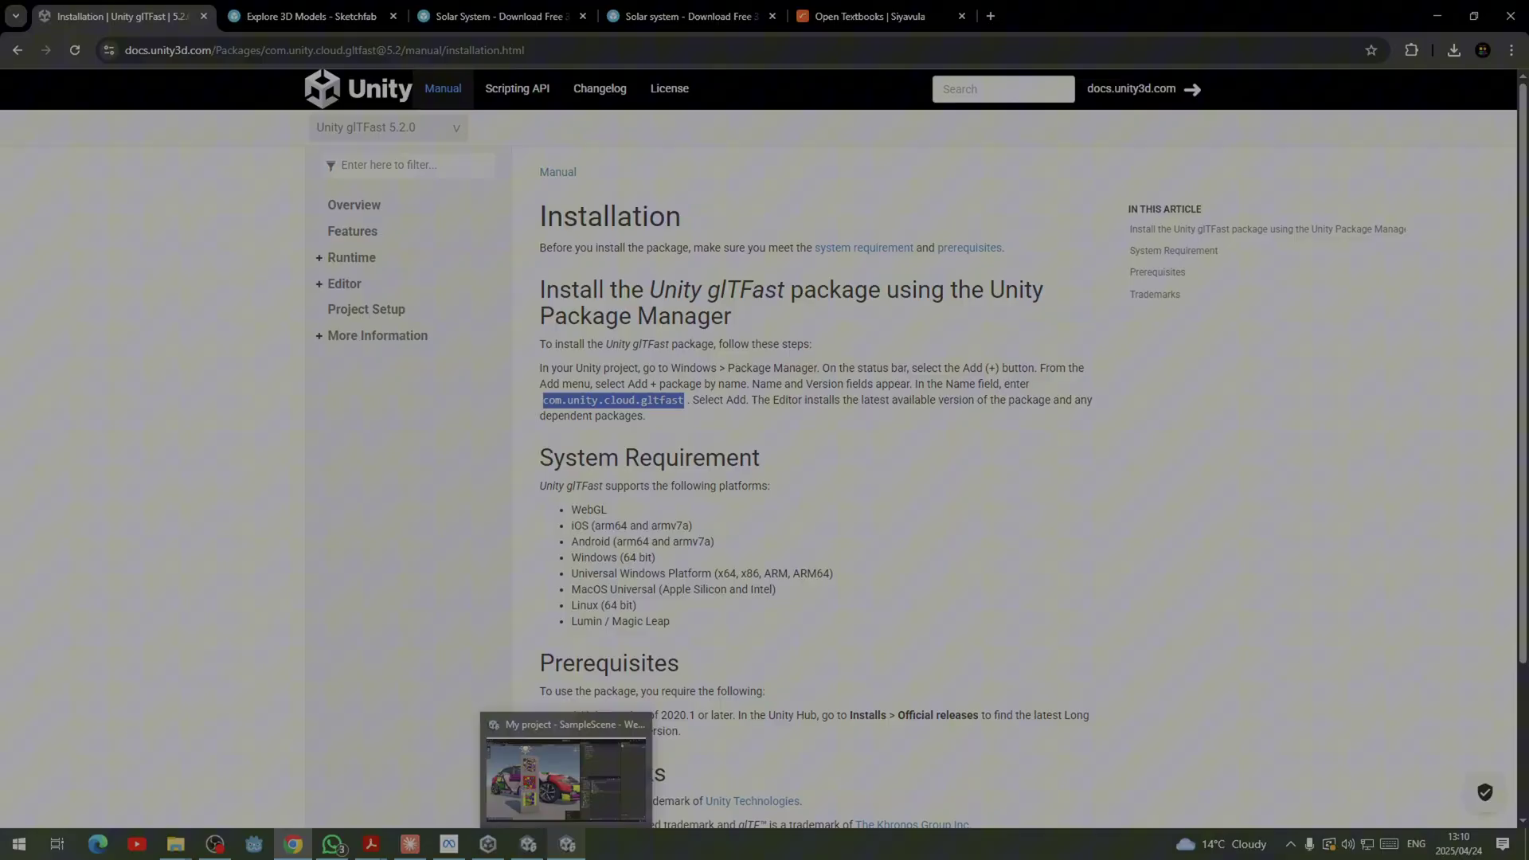
left_click(567, 844)
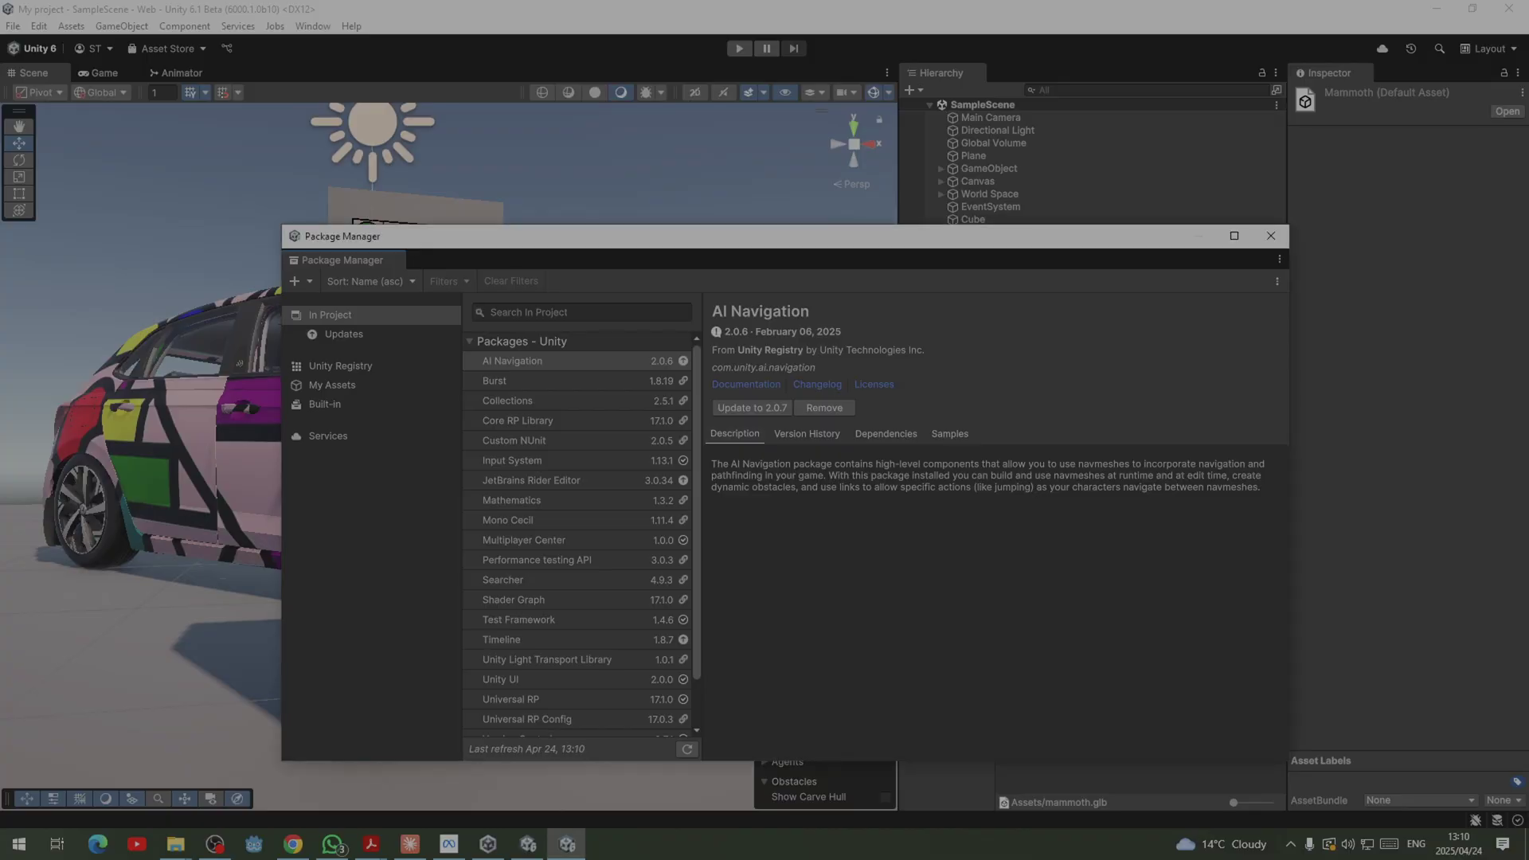
Step: Install package by name, pasting com.unity.cloud.gltfast to add glTFast 6.12.1
left_click(300, 282)
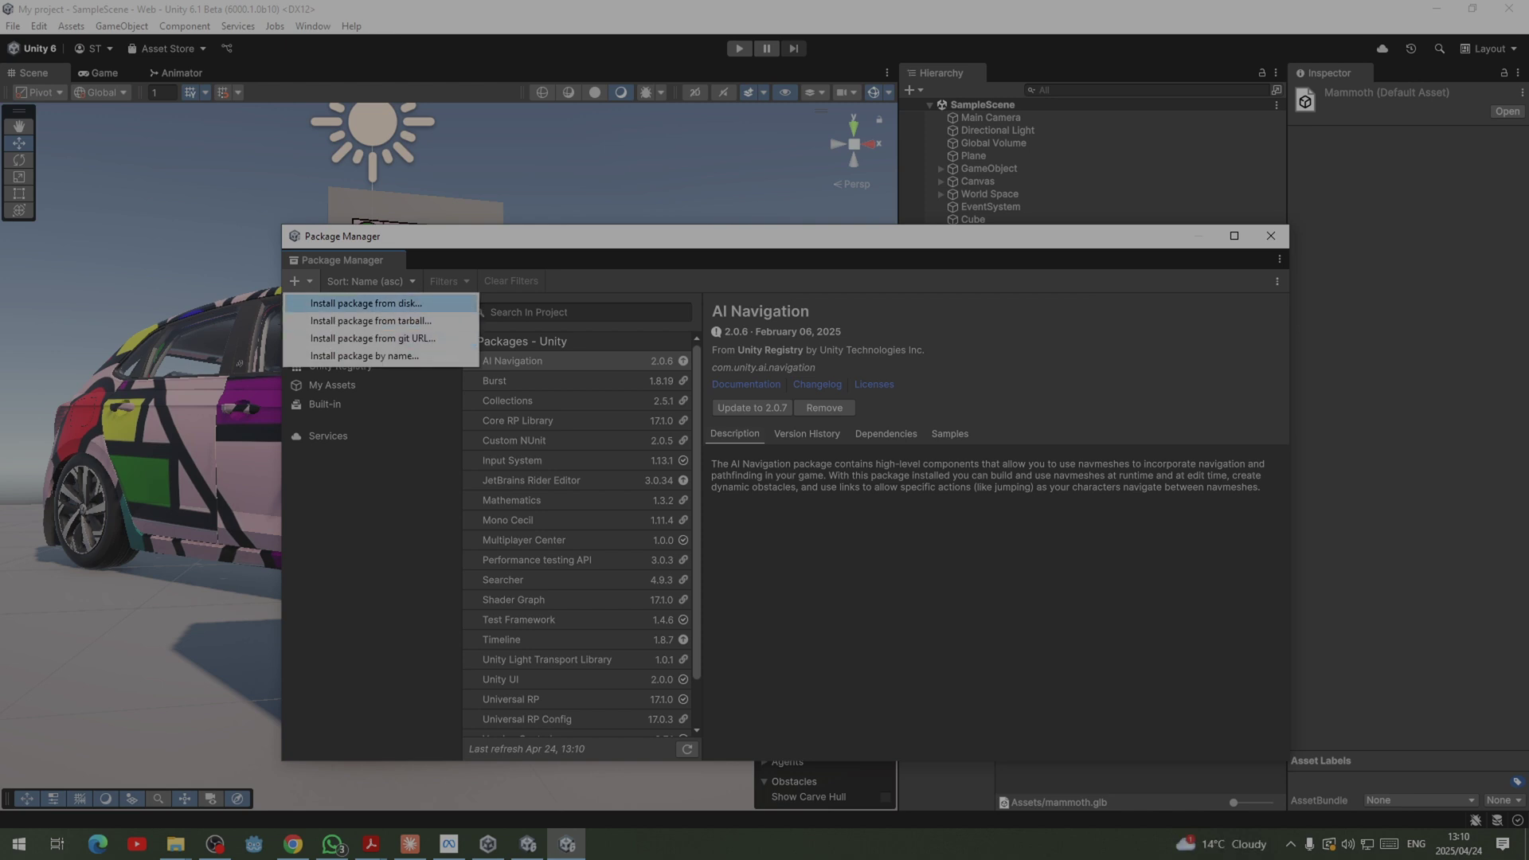
key("Down")
key("Down")
key("Down")
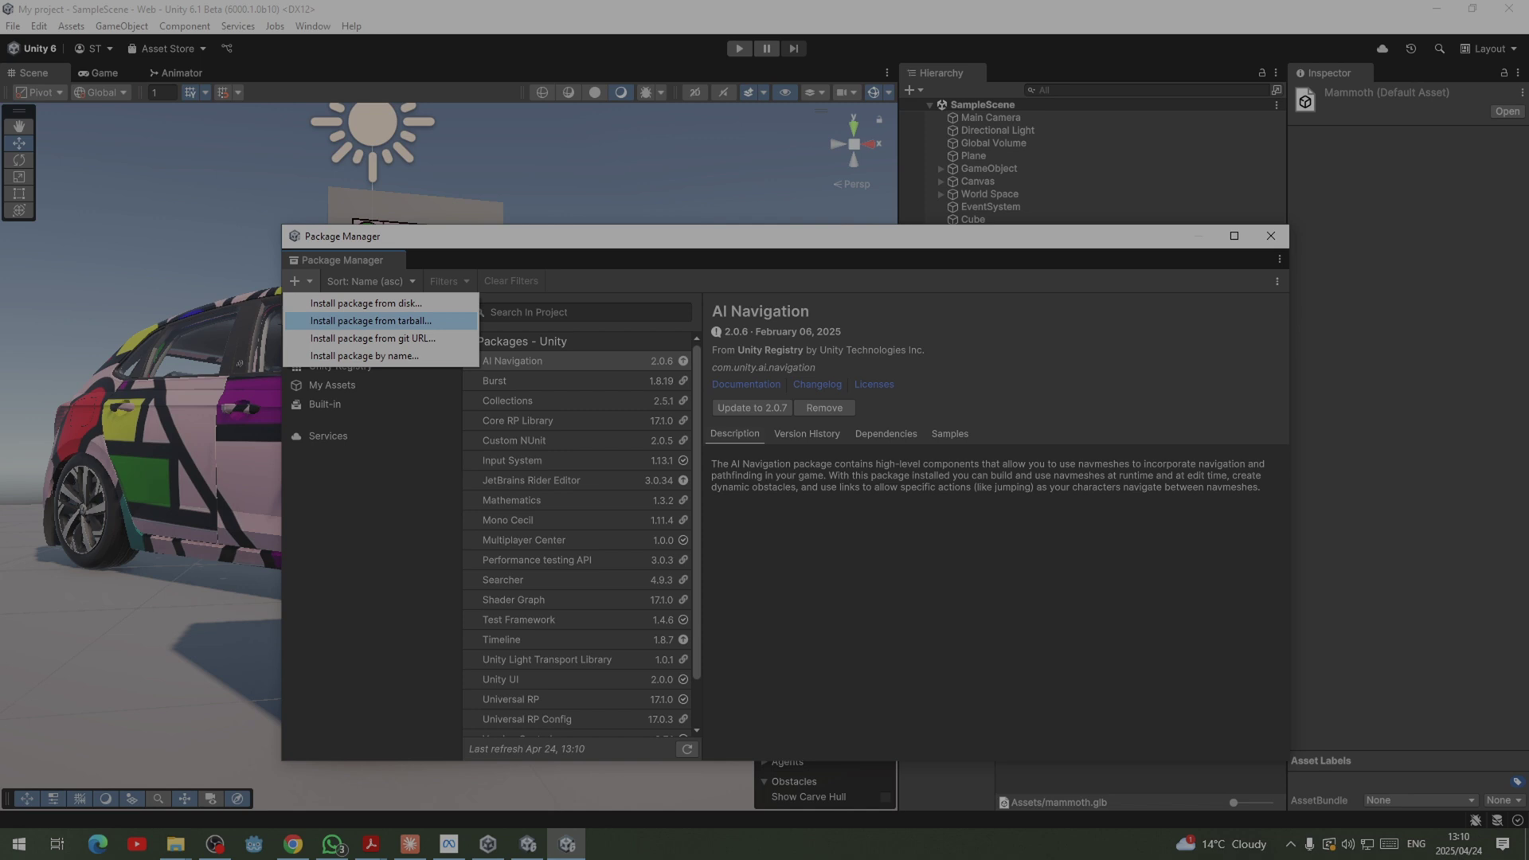
key("Return")
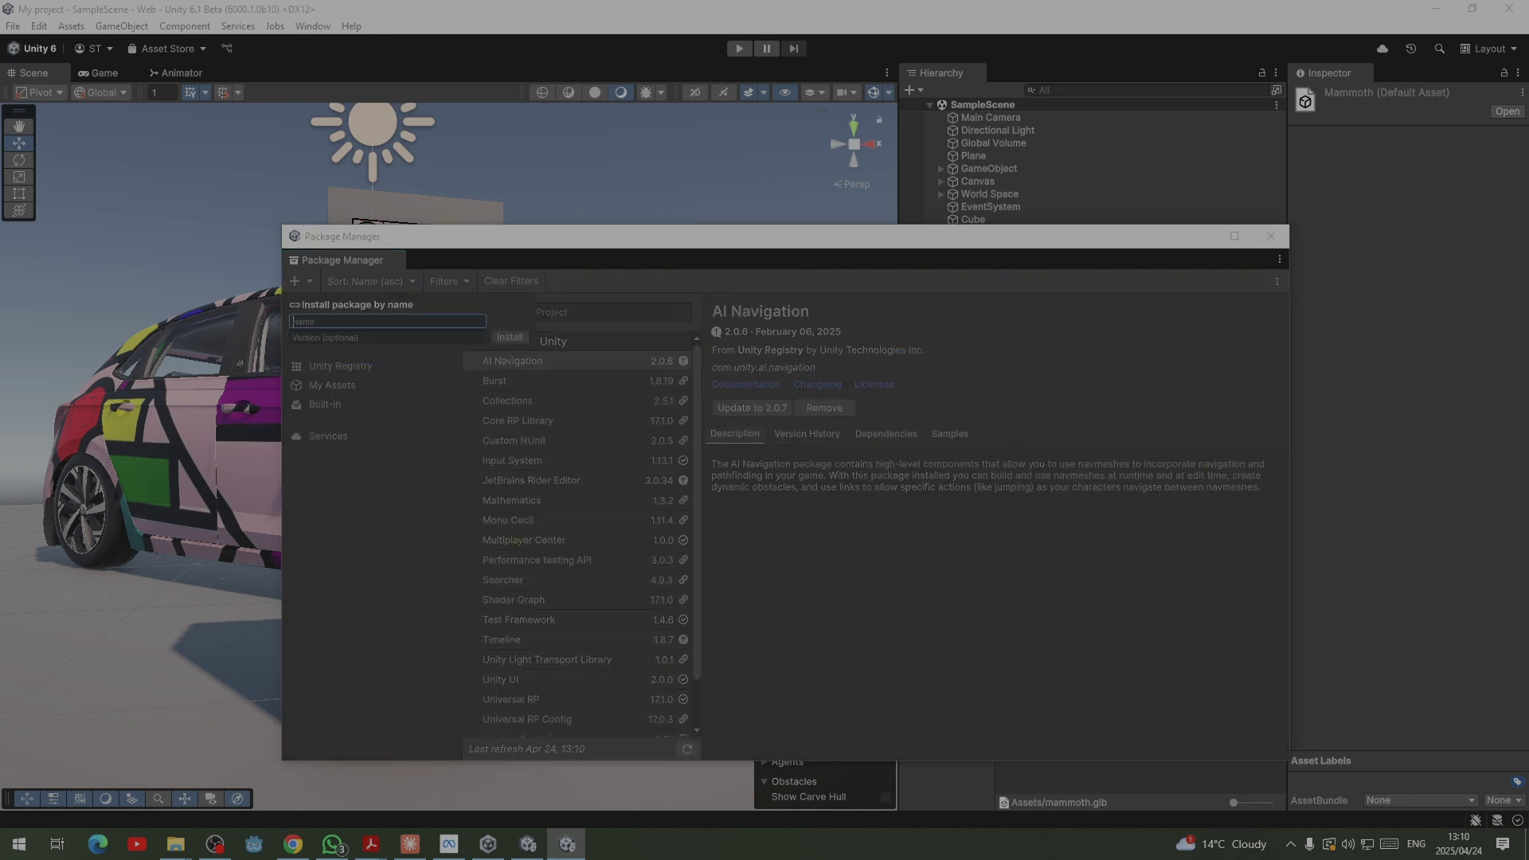
type("com.unity.cloud.gitfast")
key("Return")
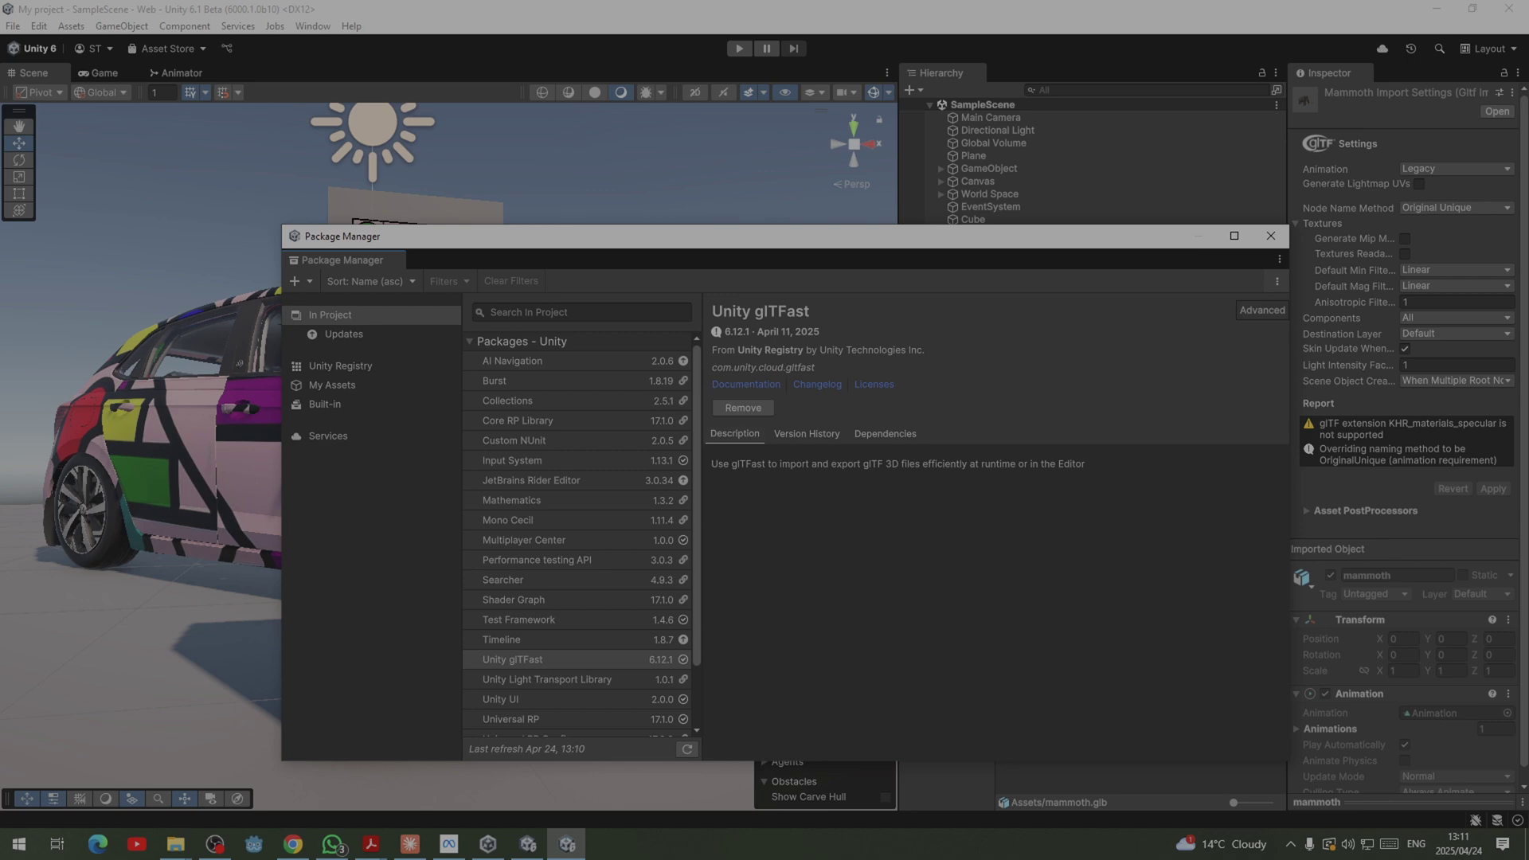
Step: Drag the mammoth asset into the Scene view beside the car and frame it
left_click(1271, 236)
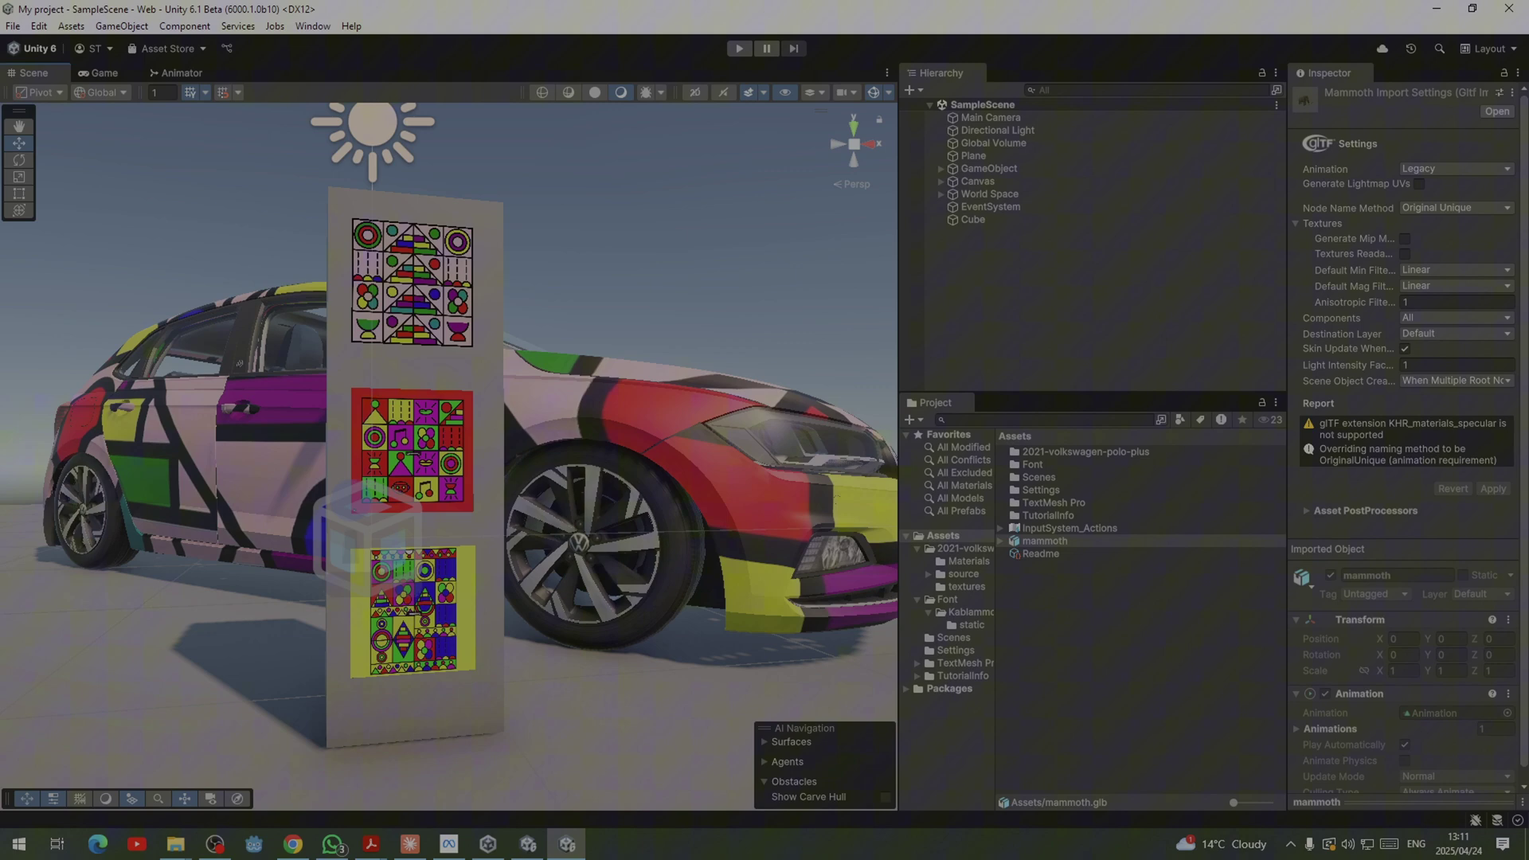
left_click_drag(1045, 541, 503, 476)
key("f")
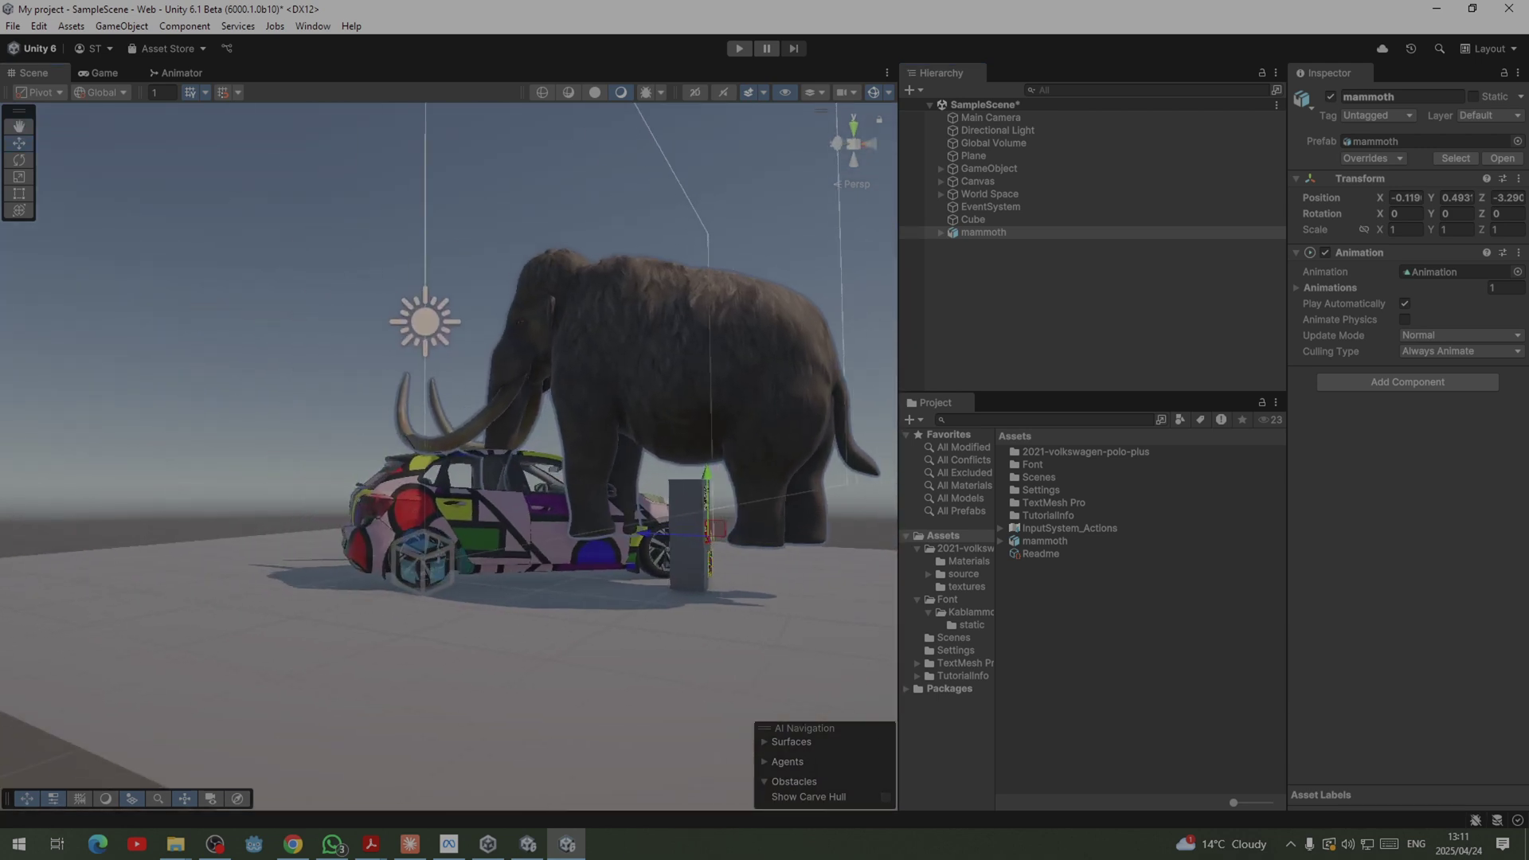
Step: Lower the mammoth to Y 0 on the ground and view it in the Game tab
left_click_drag(707, 518, 293, 676)
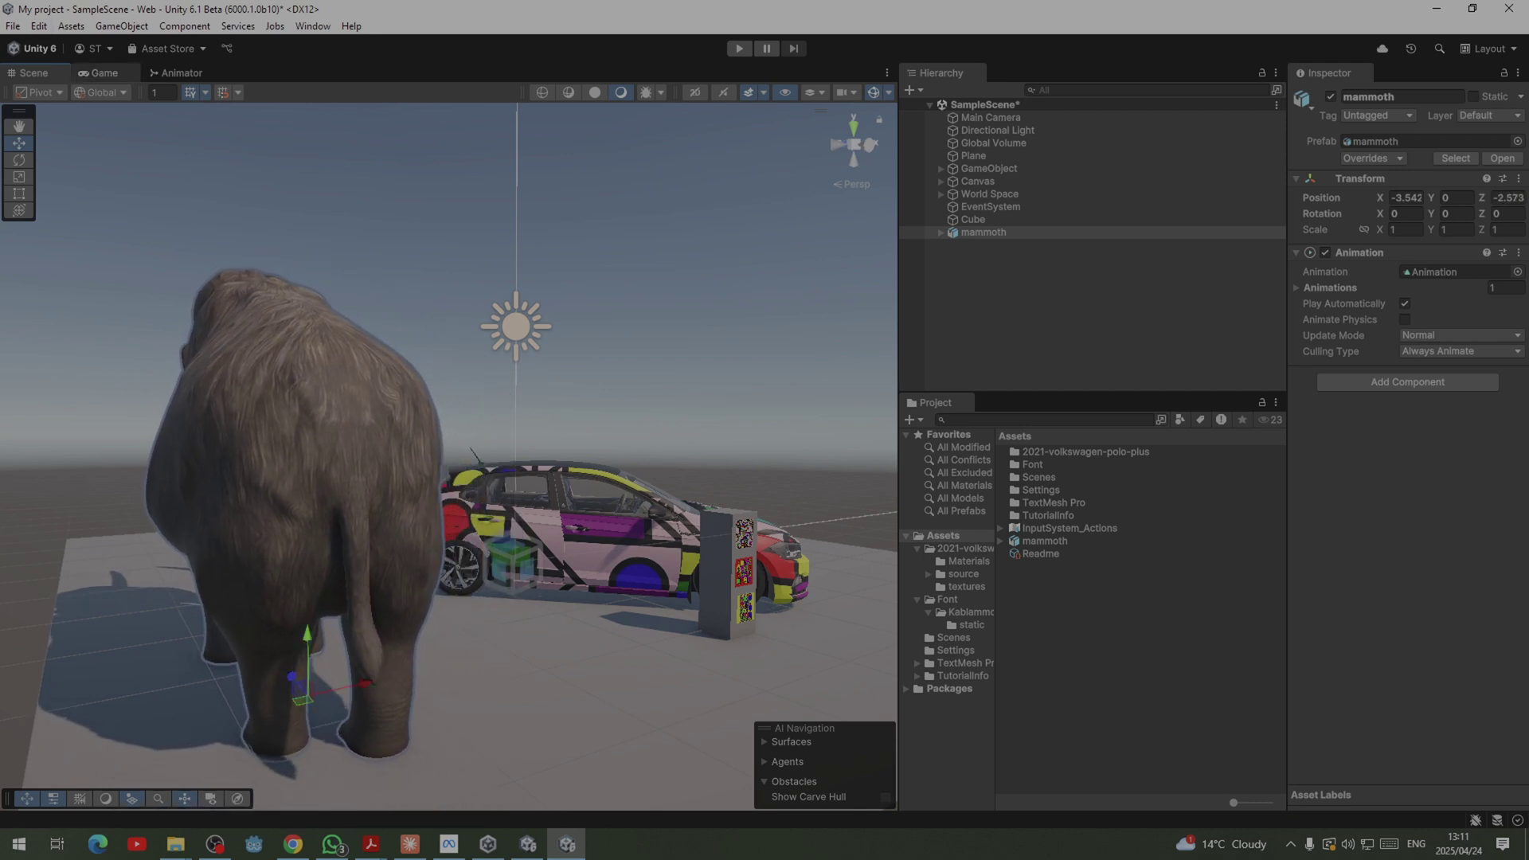
left_click(99, 73)
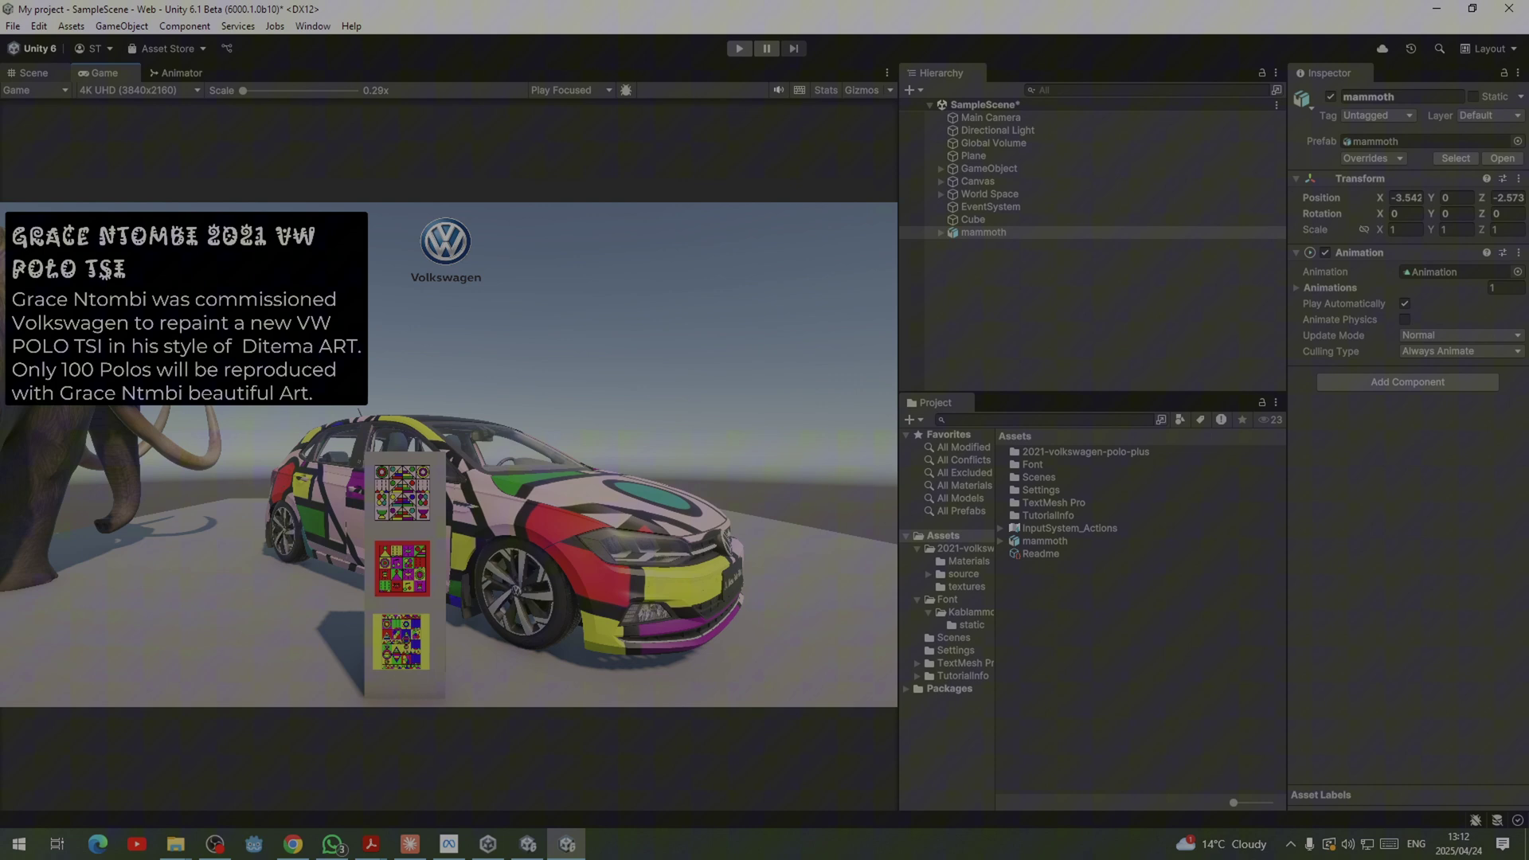
Step: Move the mammoth to -1.563, 0, 0.311 and rotate it 64.32° on Y beside the Polo
left_click(32, 73)
left_click_drag(293, 677, 621, 561)
key("e")
key("w")
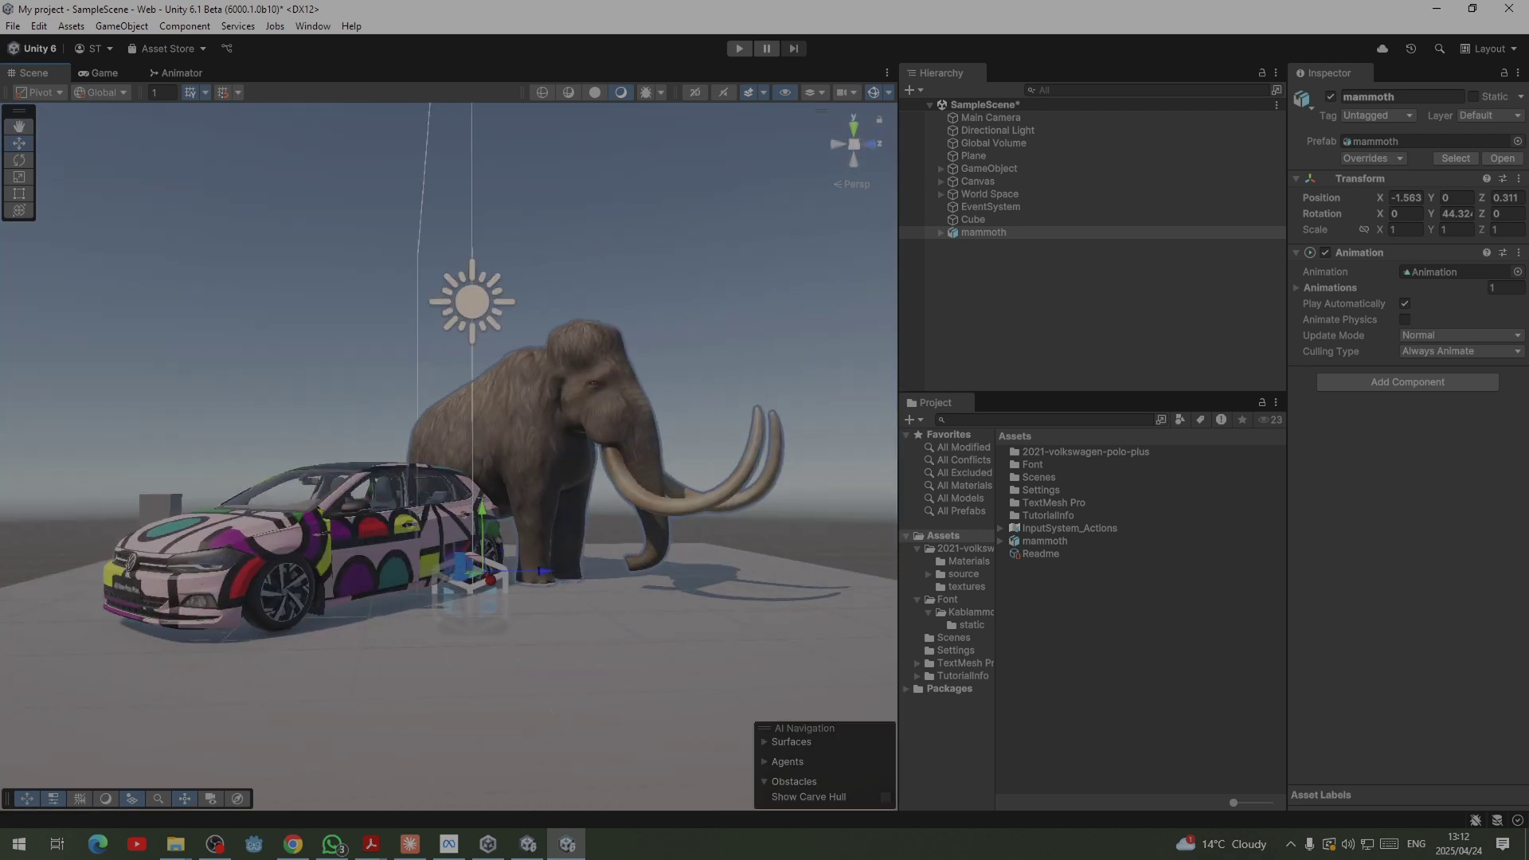
Step: Slide the mammoth forward to 0.388, 0.031, 1.327 and check the arrangement in the Game view
left_click_drag(490, 580, 635, 607)
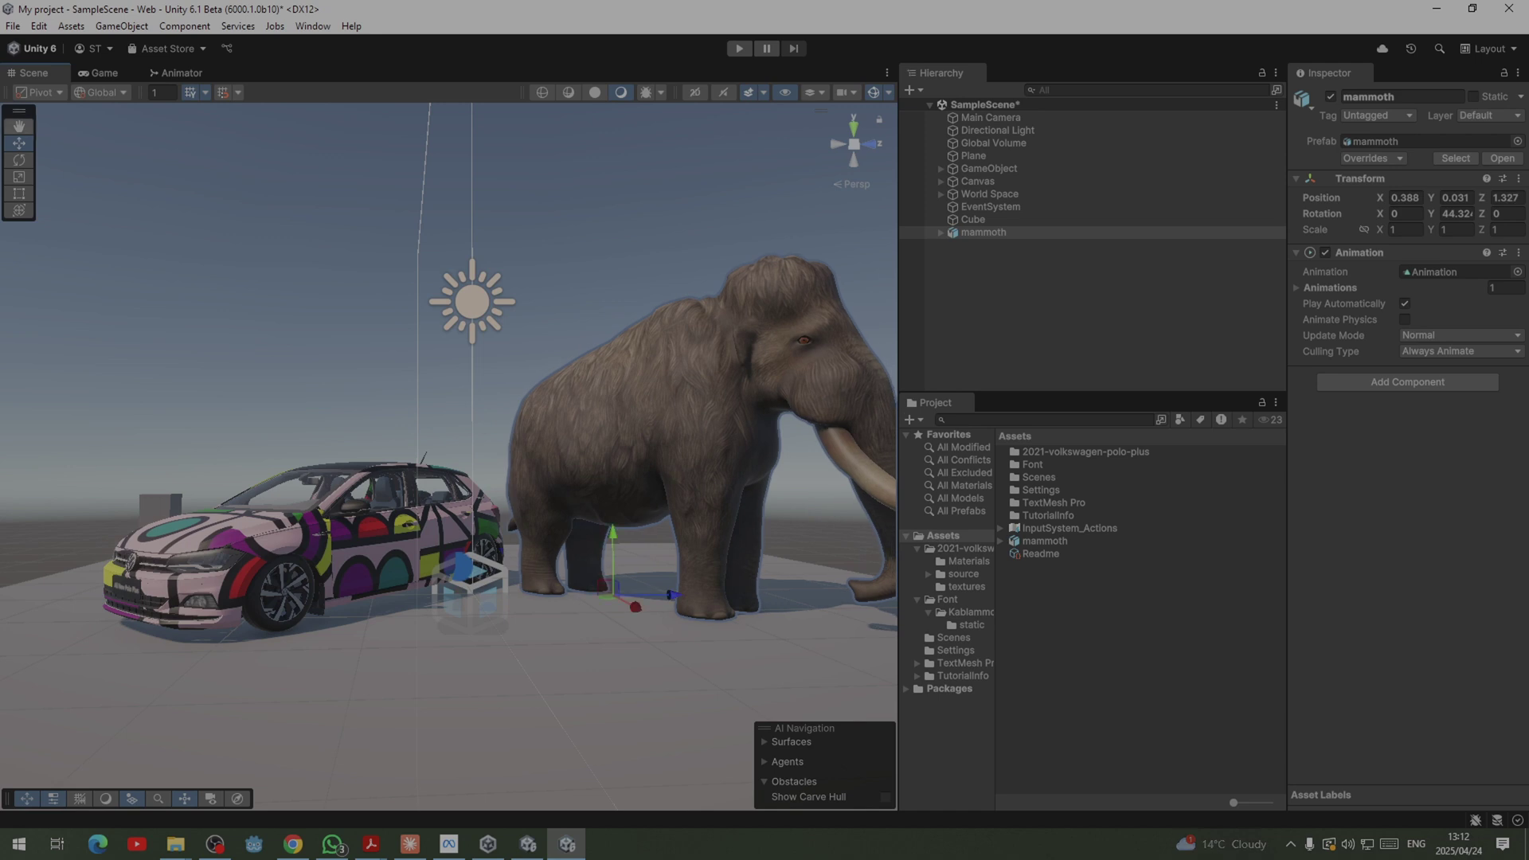
key("ctrl+2")
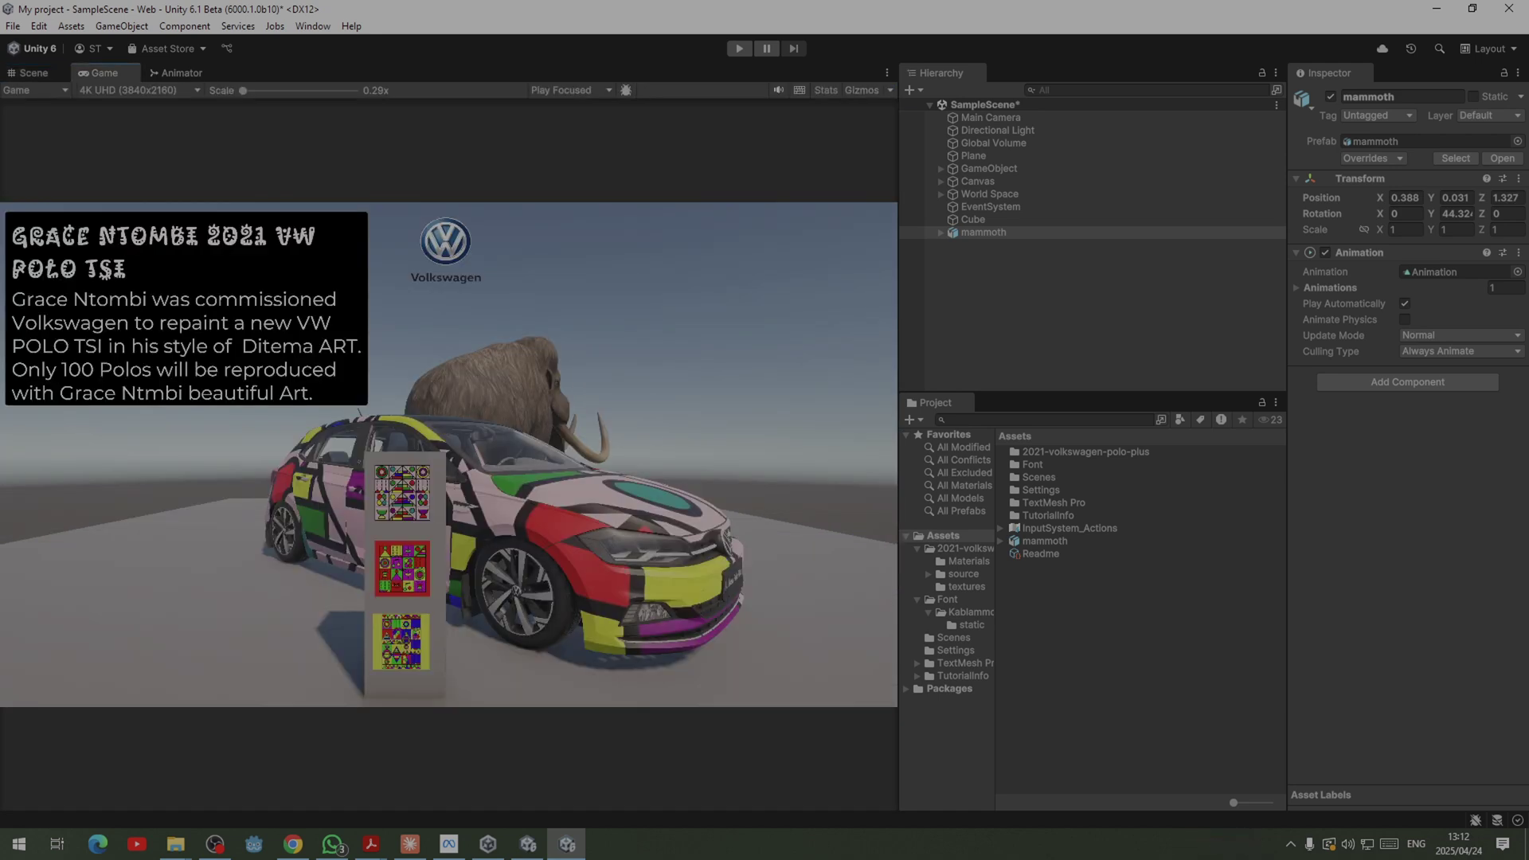